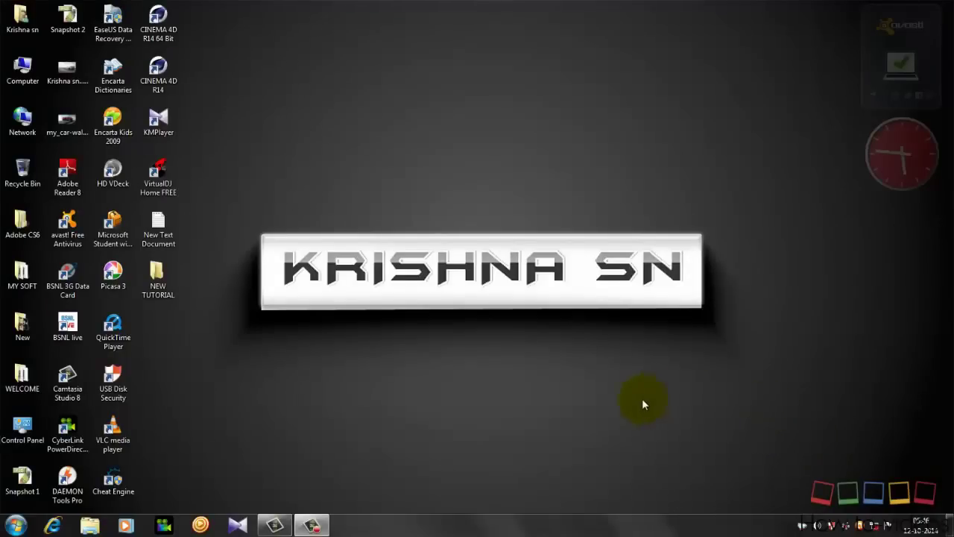
Open the Krishna sn folder from the desktop
{"action": "double_click", "coordinate": [18, 23]}
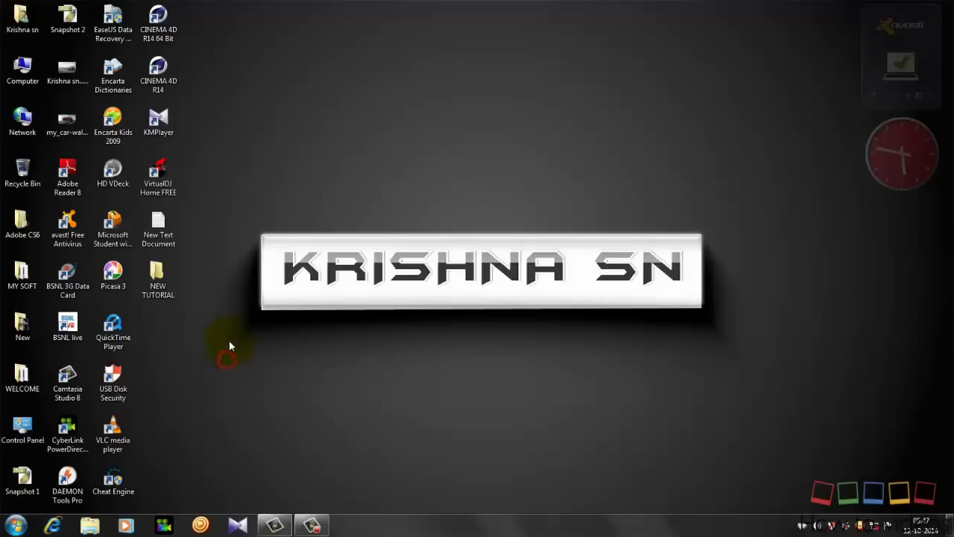
Launch Camtasia Studio 8 from the desktop and reach a blank, untitled project
{"action": "double_click", "coordinate": [72, 378]}
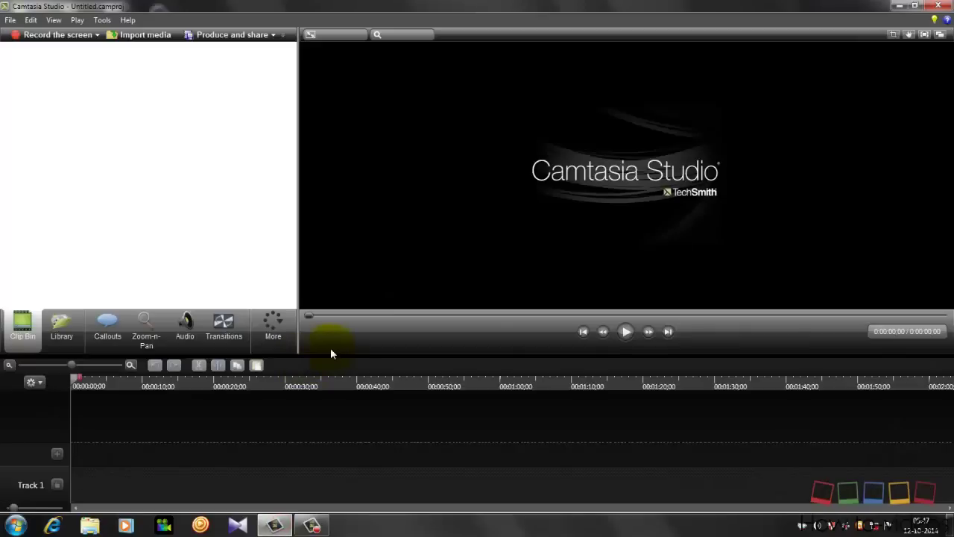
{"action": "left_click", "coordinate": [330, 347]}
{"action": "left_click", "coordinate": [145, 94]}
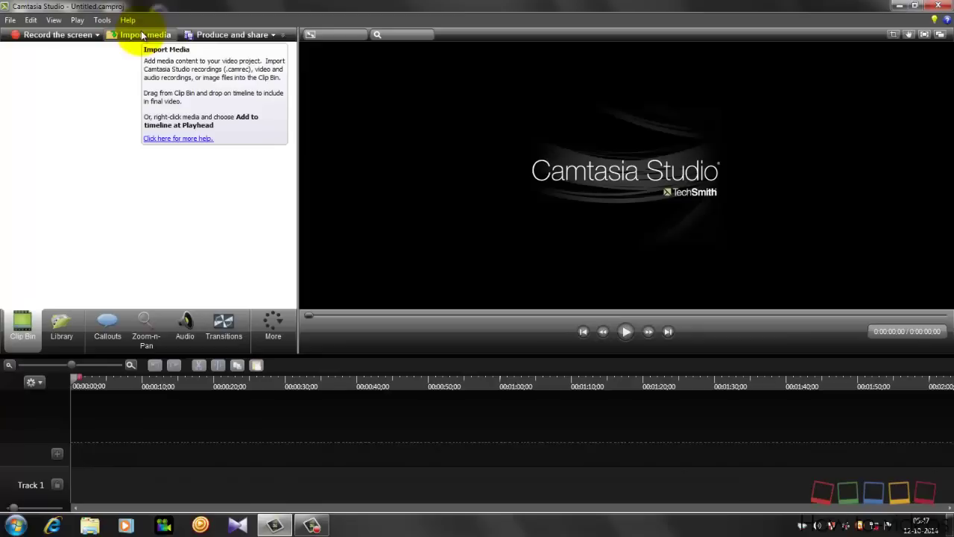
Browse to the NEW TUTORIAL folder and play WD0221.wmv to preview it
{"action": "left_click", "coordinate": [142, 35]}
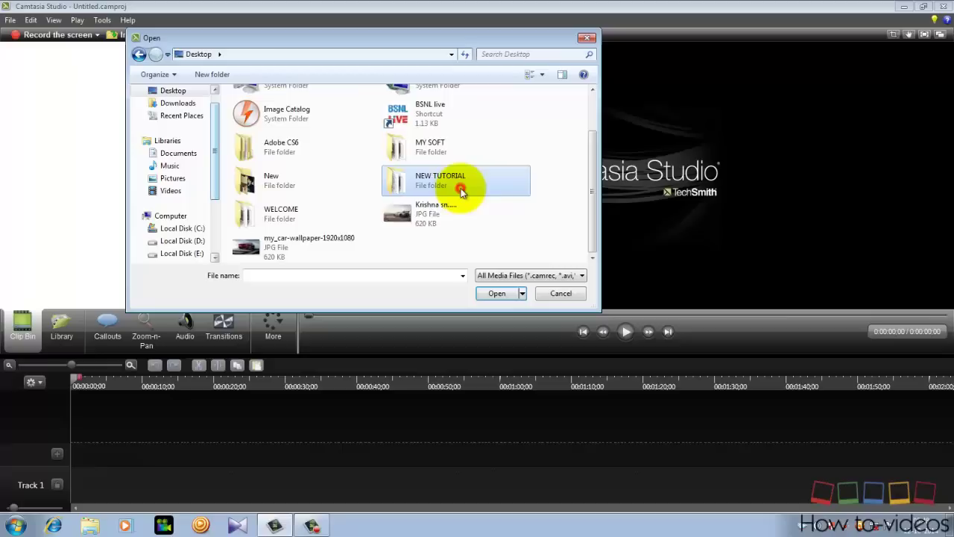
{"action": "double_click", "coordinate": [458, 187]}
{"action": "left_click", "coordinate": [273, 121]}
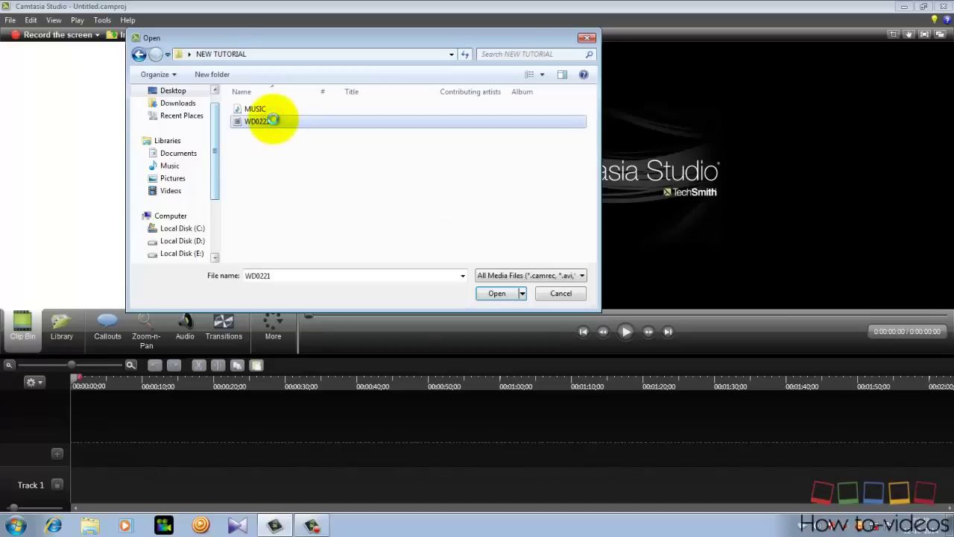
{"action": "right_click", "coordinate": [273, 121]}
{"action": "left_click", "coordinate": [291, 144]}
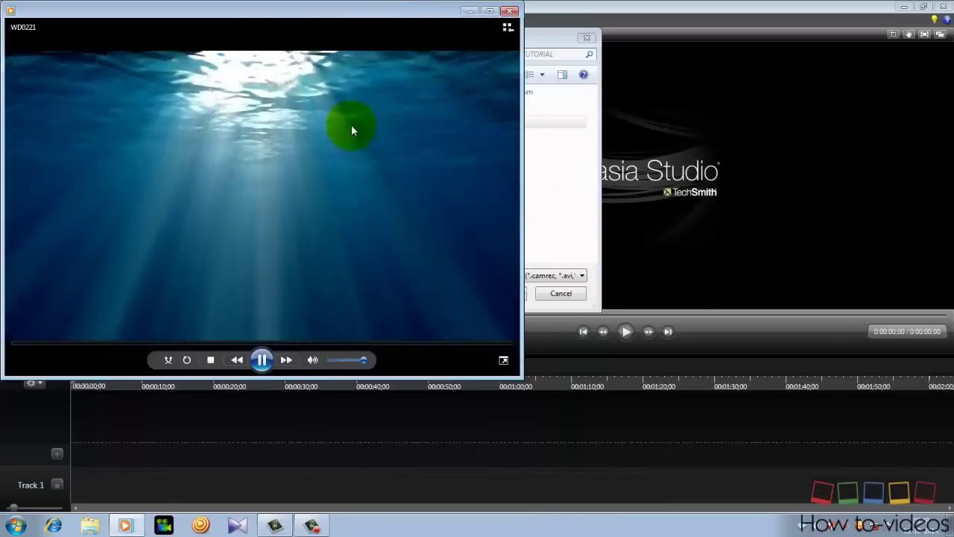
Watch the underwater clip full screen, close it, and import WD0221.wmv into the clip bin
{"action": "double_click", "coordinate": [351, 131]}
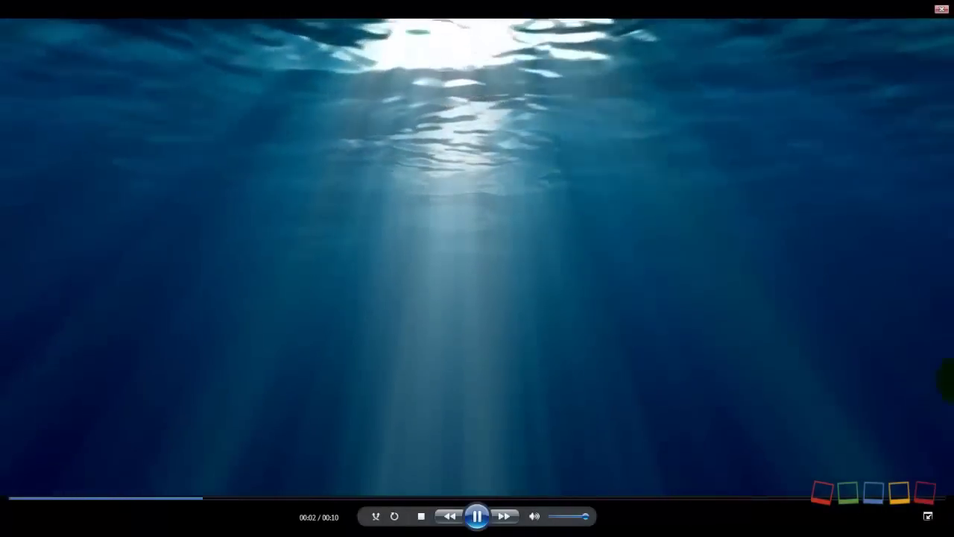
{"action": "left_click", "coordinate": [941, 9]}
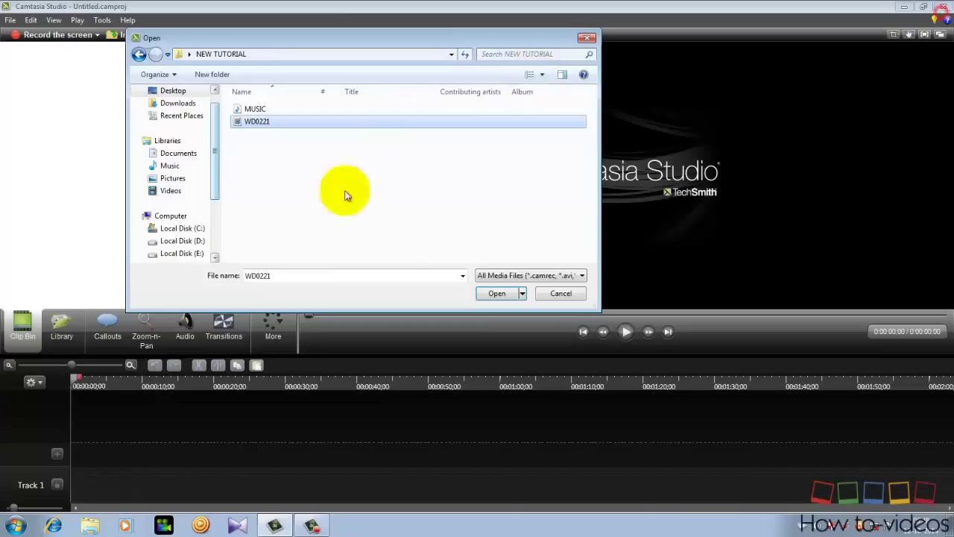
{"action": "left_click", "coordinate": [496, 294]}
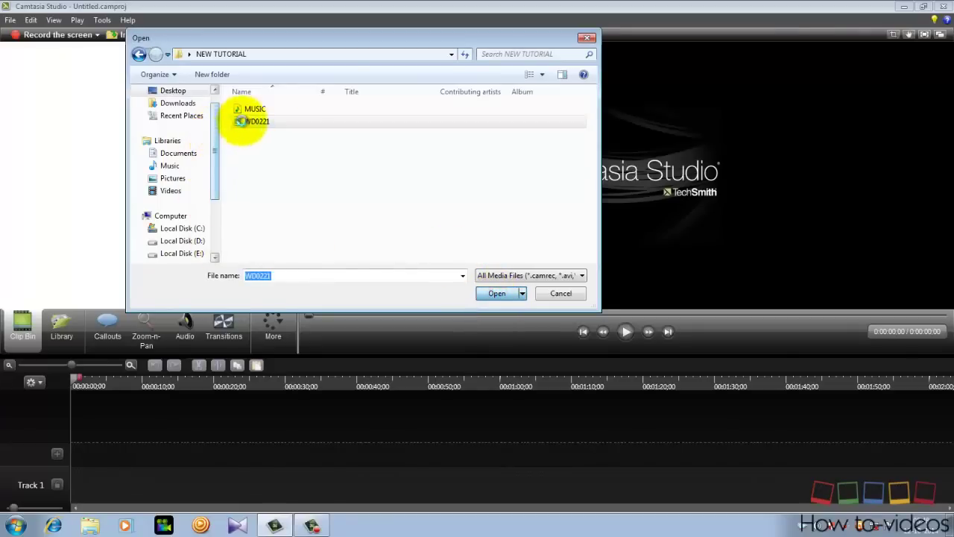
{"action": "double_click", "coordinate": [253, 121]}
Drop WD0221.wmv onto Track 1 and set the editing dimensions to 1280 x 720
{"action": "left_click", "coordinate": [88, 233]}
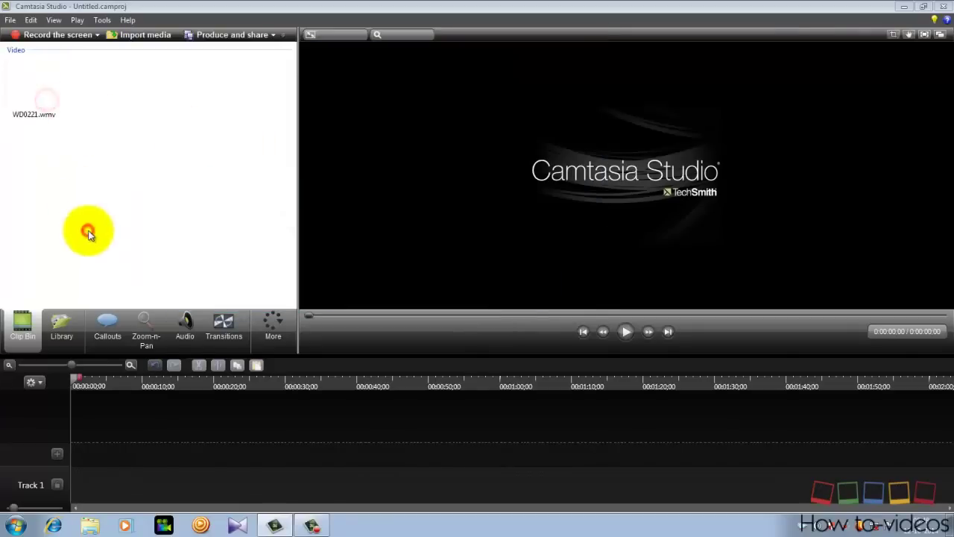
{"action": "left_click_drag", "start_coordinate": [36, 84], "coordinate": [115, 462]}
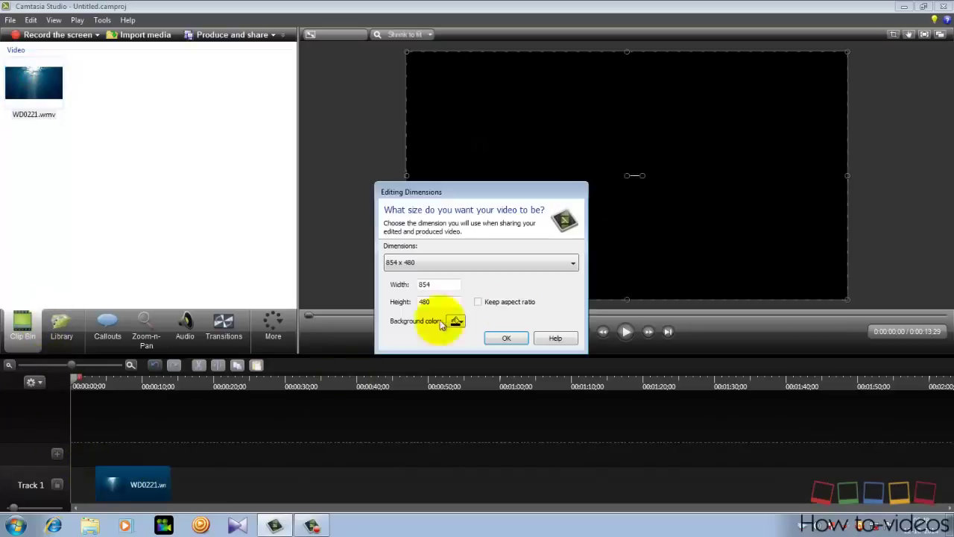
{"action": "left_click", "coordinate": [457, 261]}
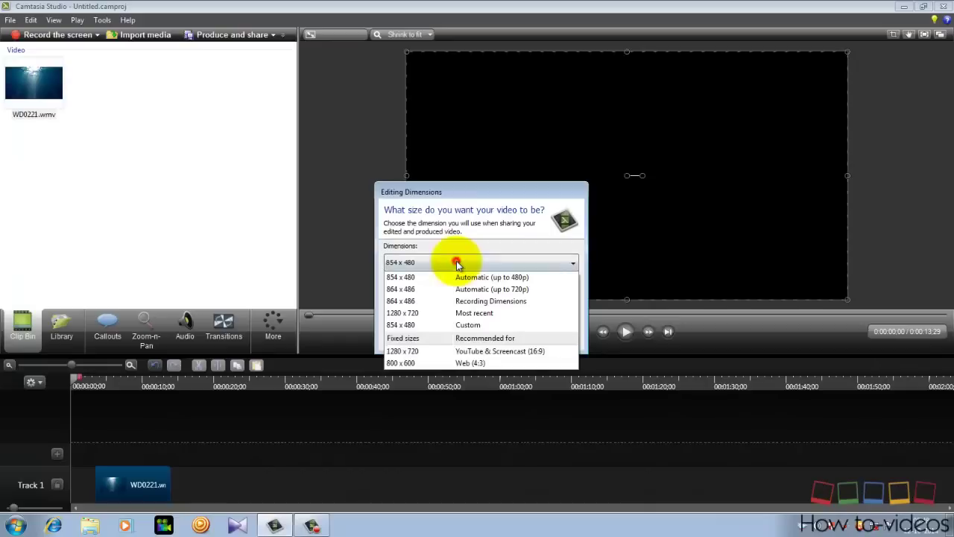
{"action": "left_click", "coordinate": [475, 350]}
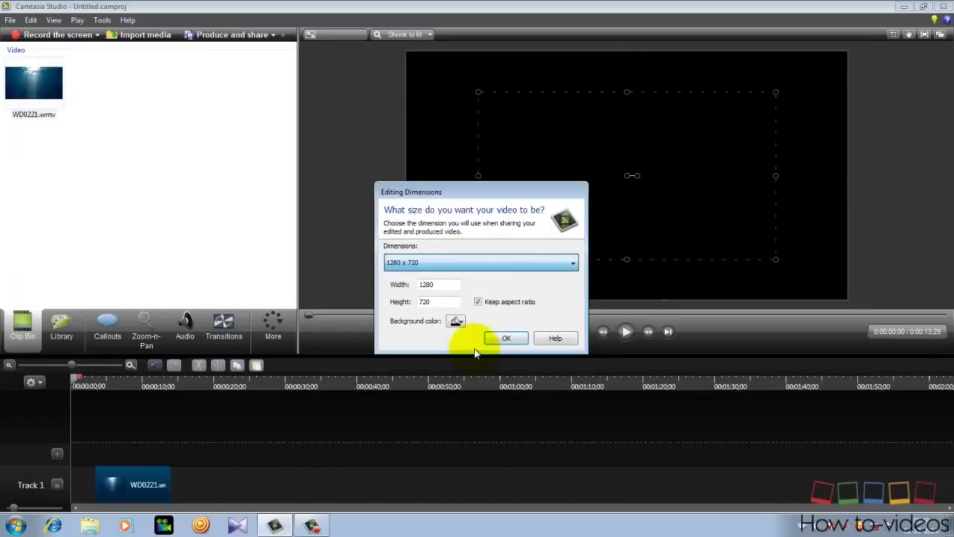
{"action": "left_click", "coordinate": [509, 340]}
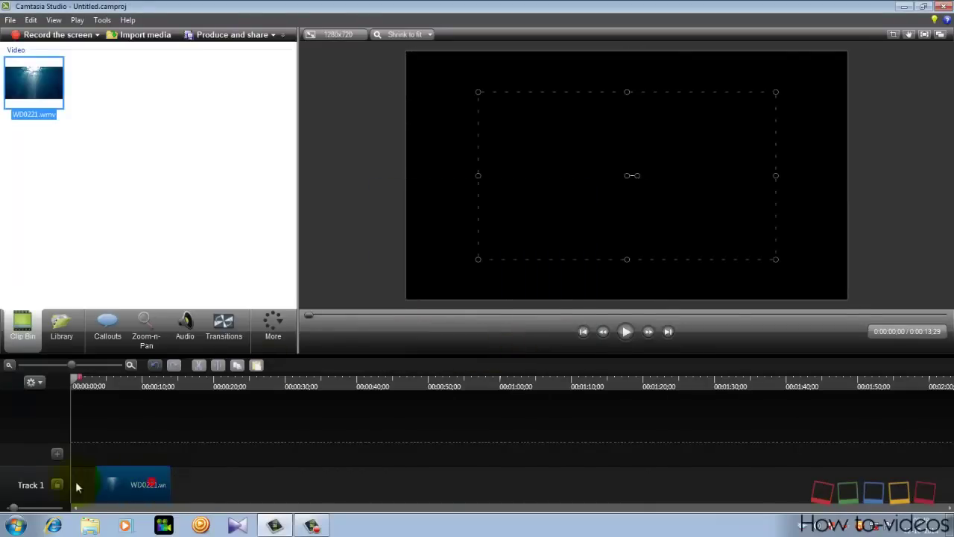
Align the clip to the start of Track 1 and scale the video to fill the canvas
{"action": "left_click_drag", "start_coordinate": [77, 487], "coordinate": [75, 489]}
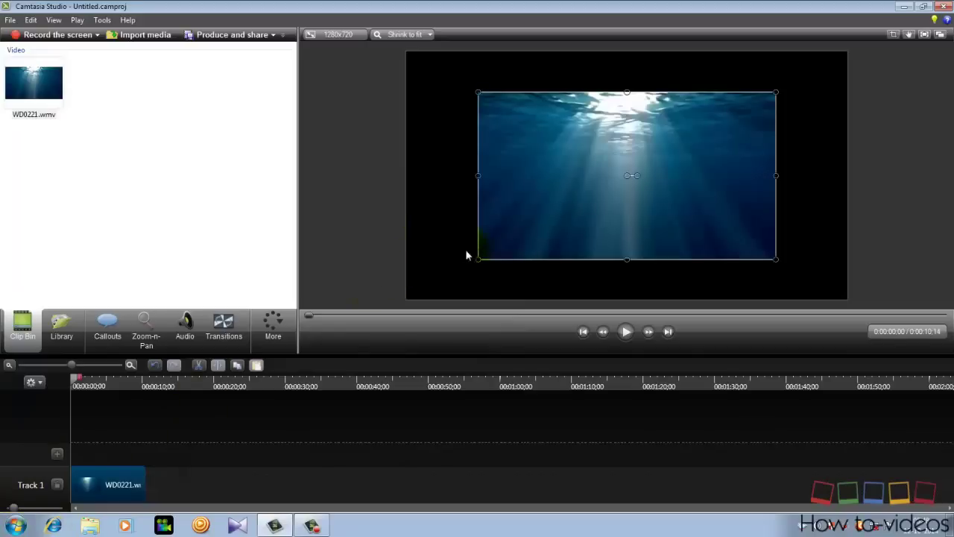
{"action": "left_click_drag", "start_coordinate": [478, 259], "coordinate": [406, 300]}
{"action": "left_click_drag", "start_coordinate": [777, 90], "coordinate": [848, 52]}
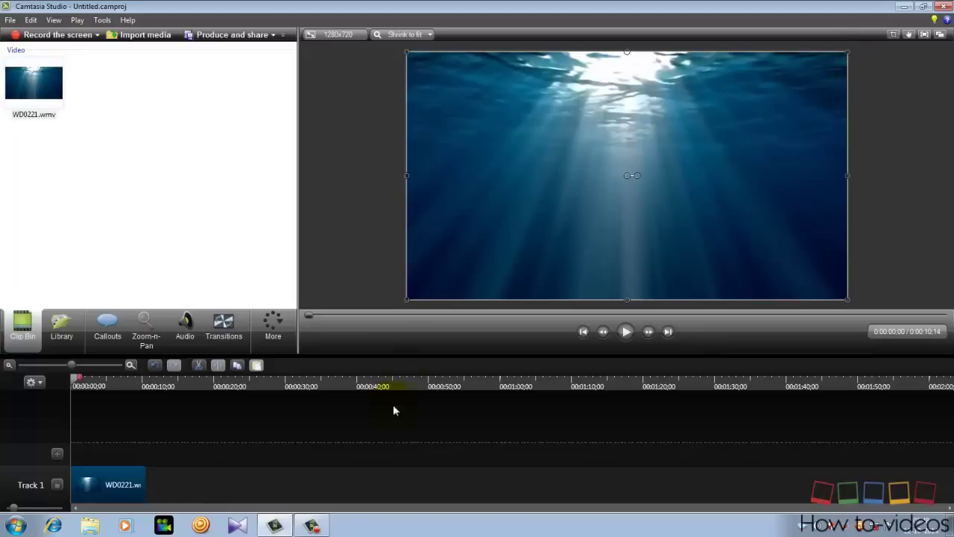
{"action": "left_click", "coordinate": [265, 486]}
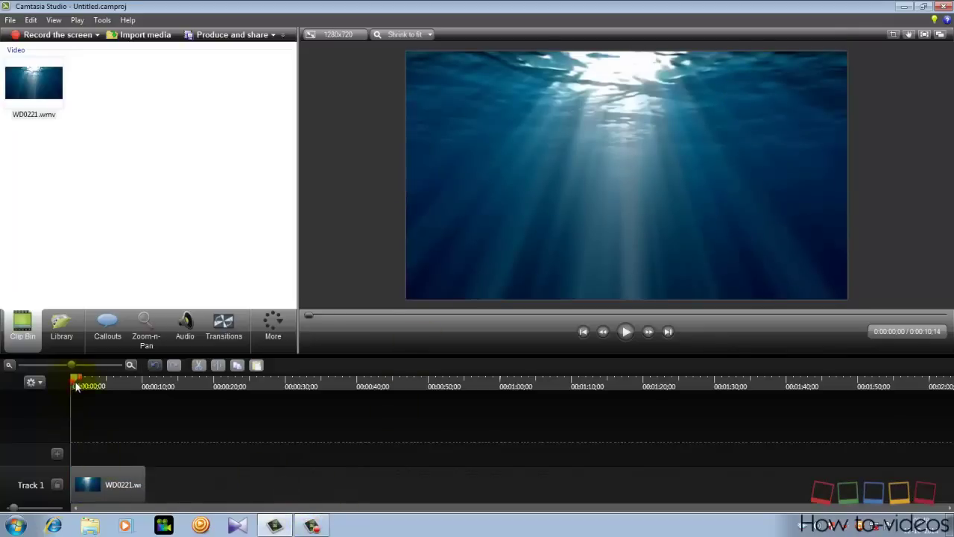
Add the plain T text callout from the Special shapes onto a new Track 2 over the video
{"action": "left_click", "coordinate": [202, 437]}
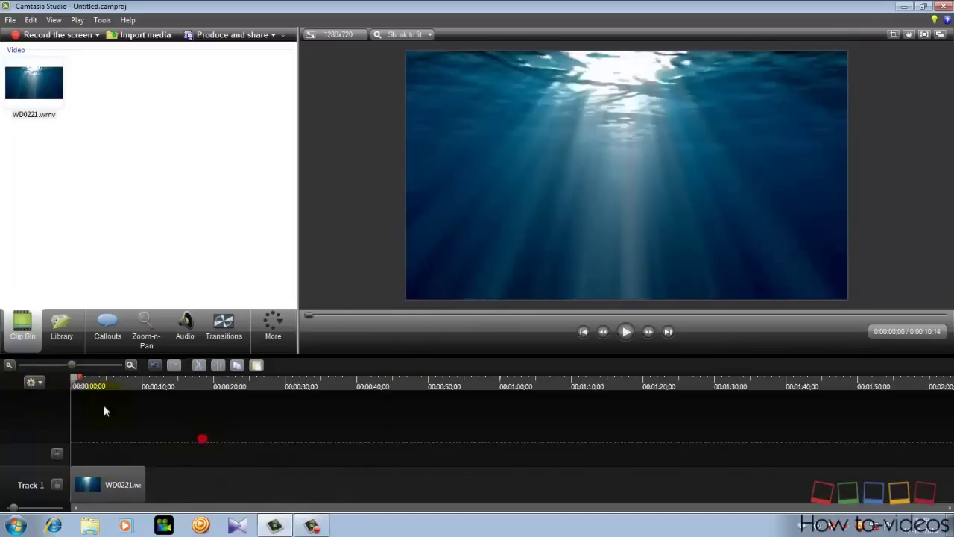
{"action": "left_click", "coordinate": [112, 333]}
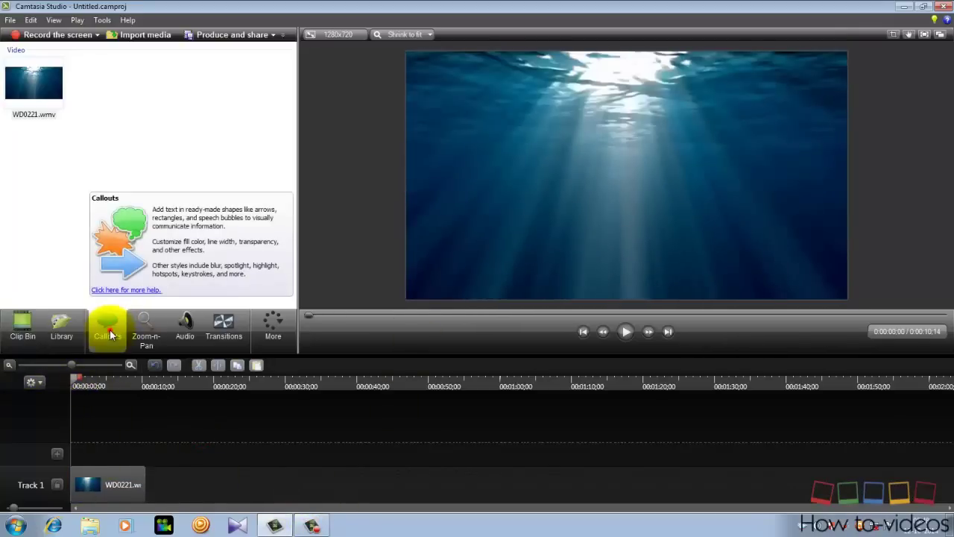
{"action": "left_click", "coordinate": [233, 115]}
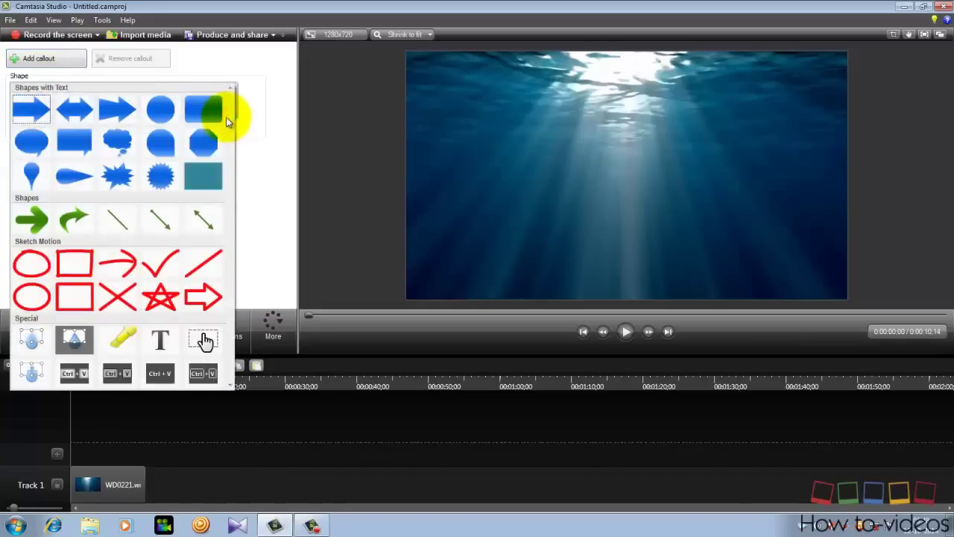
{"action": "left_click", "coordinate": [181, 316]}
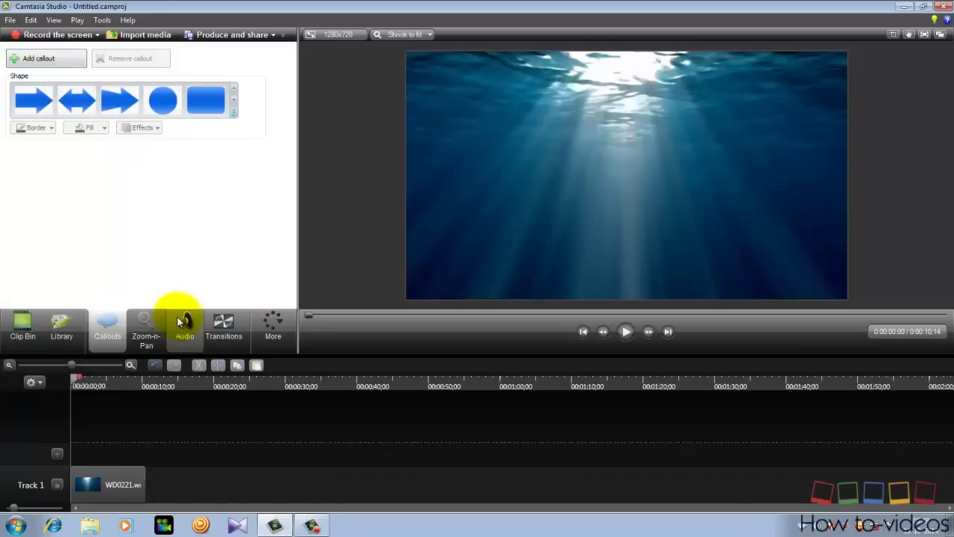
{"action": "left_click", "coordinate": [236, 114]}
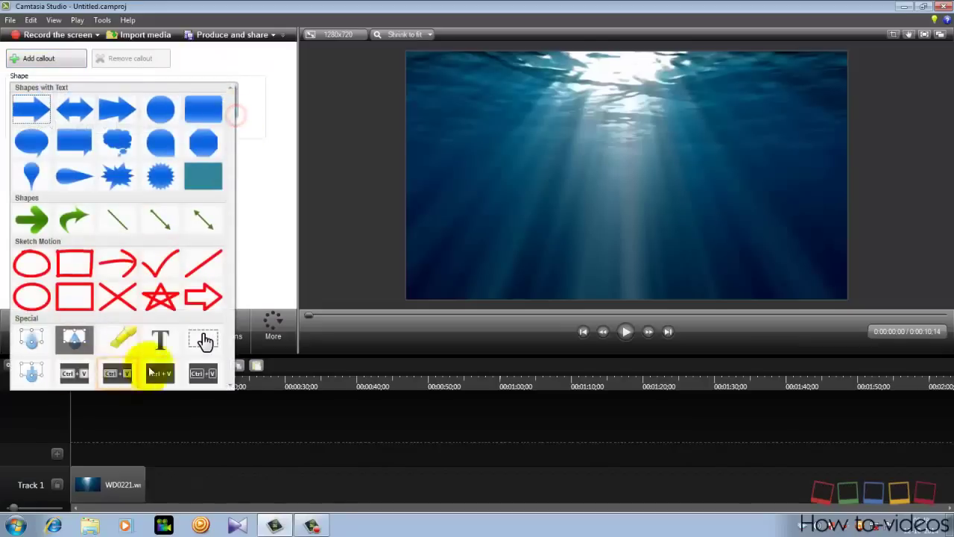
{"action": "left_click", "coordinate": [157, 337]}
{"action": "left_click", "coordinate": [153, 214]}
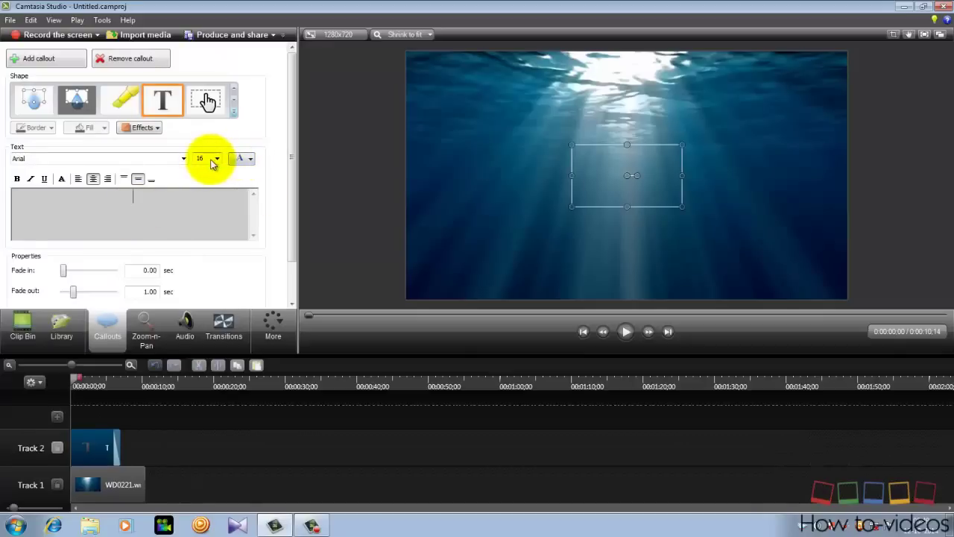
{"action": "left_click", "coordinate": [153, 207]}
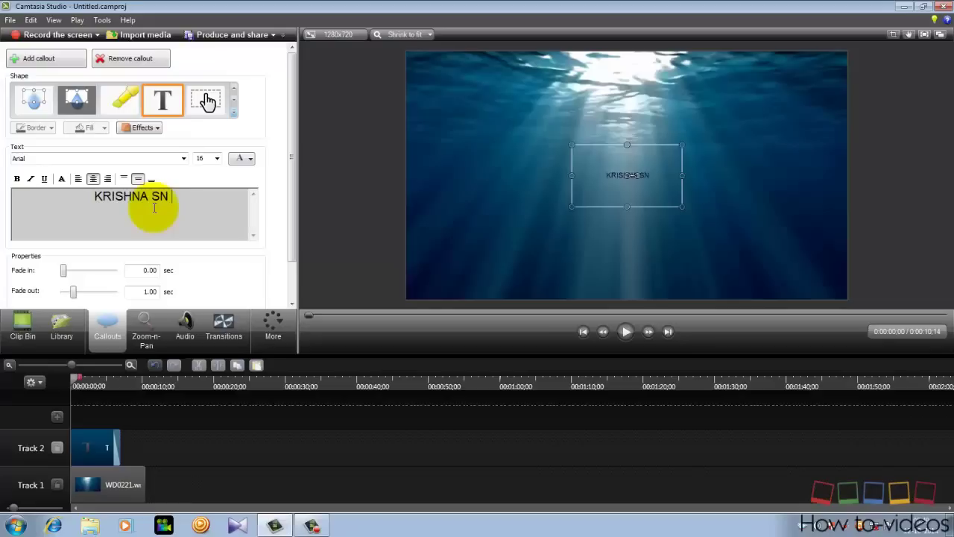
{"action": "left_click", "coordinate": [217, 158]}
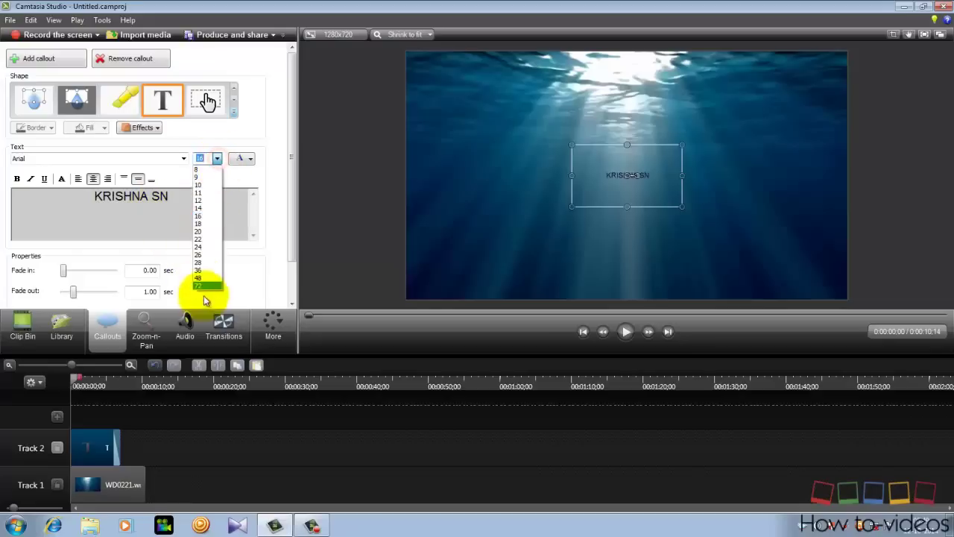
{"action": "left_click", "coordinate": [206, 287]}
{"action": "left_click_drag", "start_coordinate": [196, 202], "coordinate": [47, 202]}
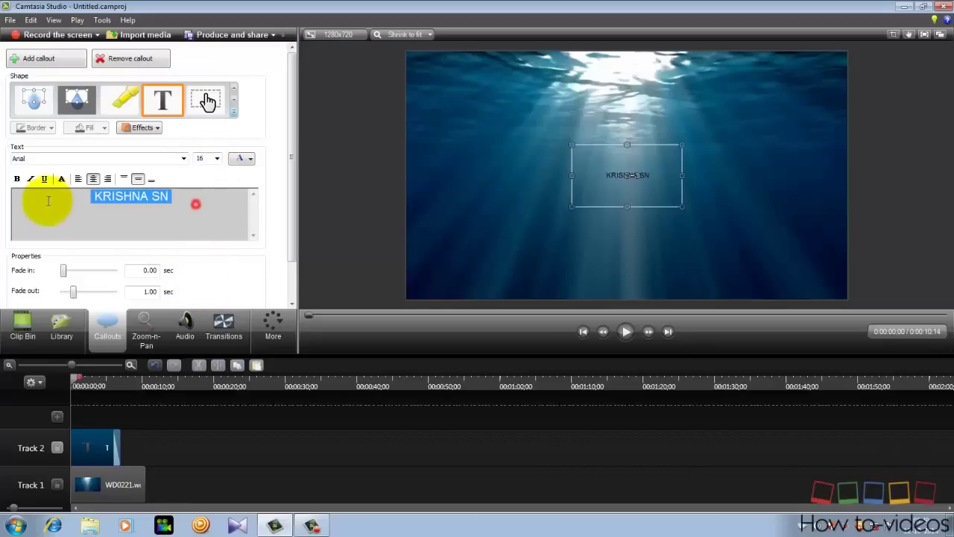
{"action": "left_click", "coordinate": [216, 158]}
{"action": "left_click", "coordinate": [205, 285]}
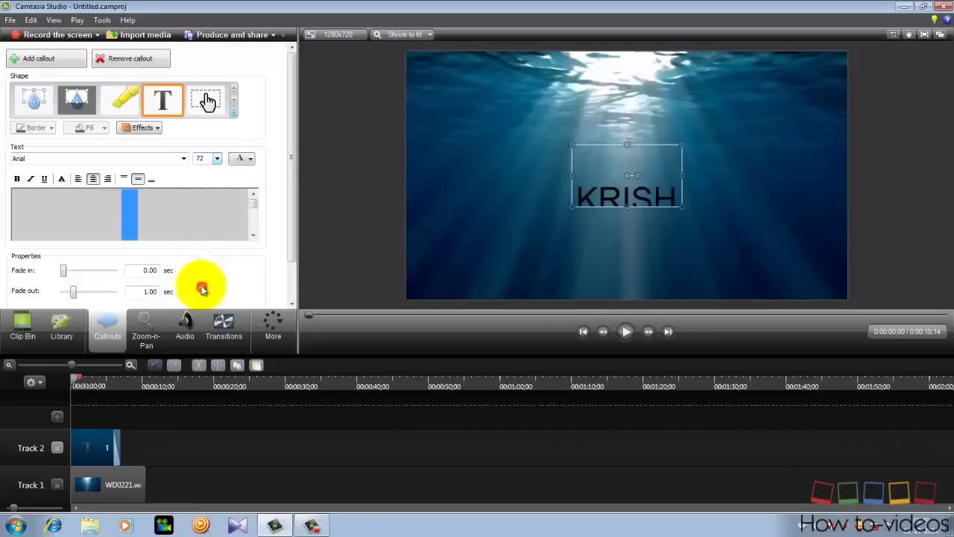
{"action": "left_click", "coordinate": [249, 160]}
{"action": "left_click", "coordinate": [232, 190]}
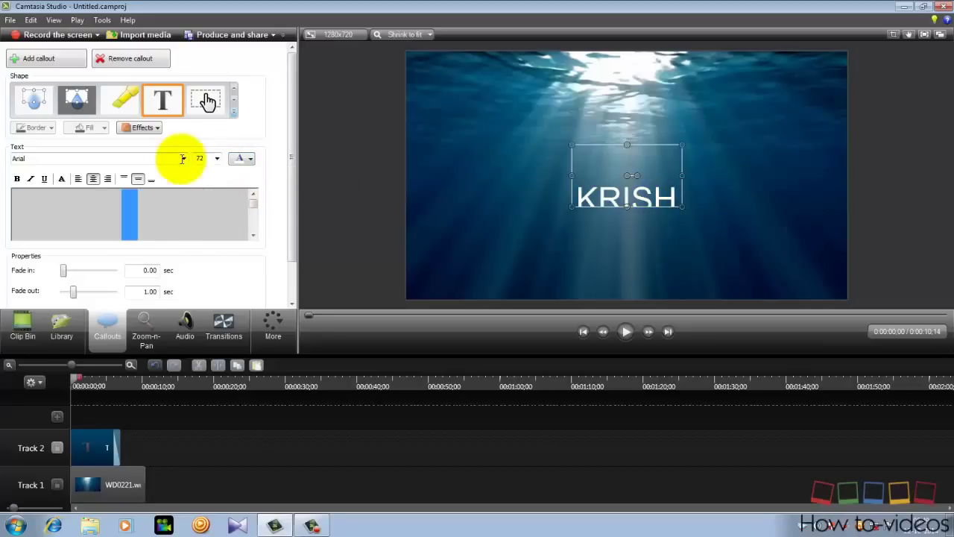
{"action": "left_click_drag", "start_coordinate": [681, 205], "coordinate": [752, 239]}
{"action": "left_click_drag", "start_coordinate": [703, 186], "coordinate": [635, 171]}
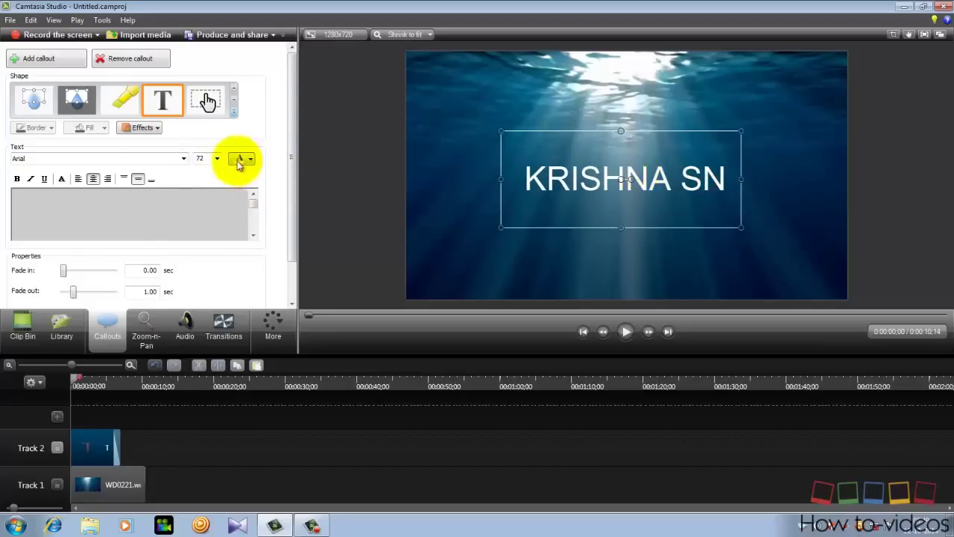
Switch the title font to BatmanForeverAlternate, widen the box, and centre it in the frame
{"action": "left_click", "coordinate": [182, 158]}
{"action": "scroll", "coordinate": [155, 198], "scroll_direction": "down", "scroll_amount": 4}
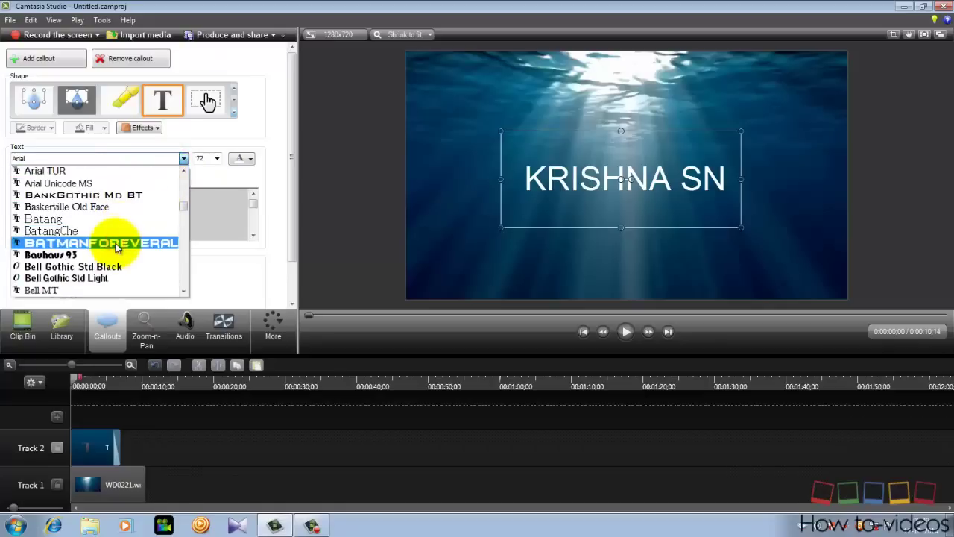
{"action": "key", "text": "Escape"}
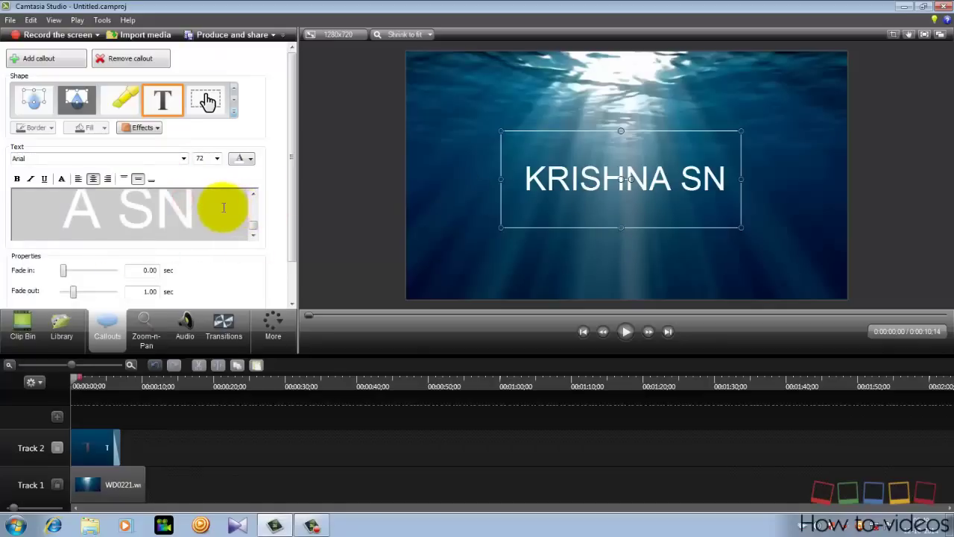
{"action": "left_click", "coordinate": [223, 207]}
{"action": "left_click", "coordinate": [177, 160]}
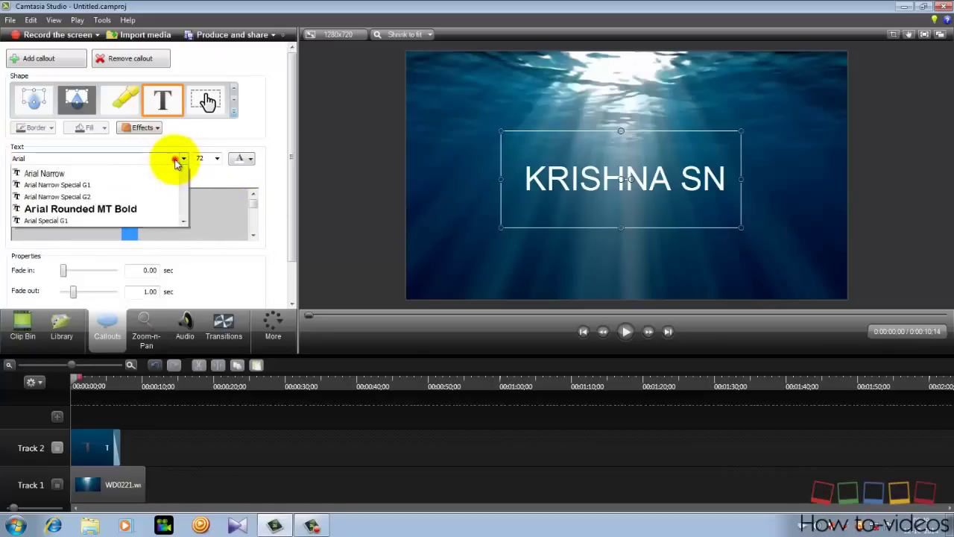
{"action": "scroll", "coordinate": [104, 253], "scroll_direction": "down", "scroll_amount": 3}
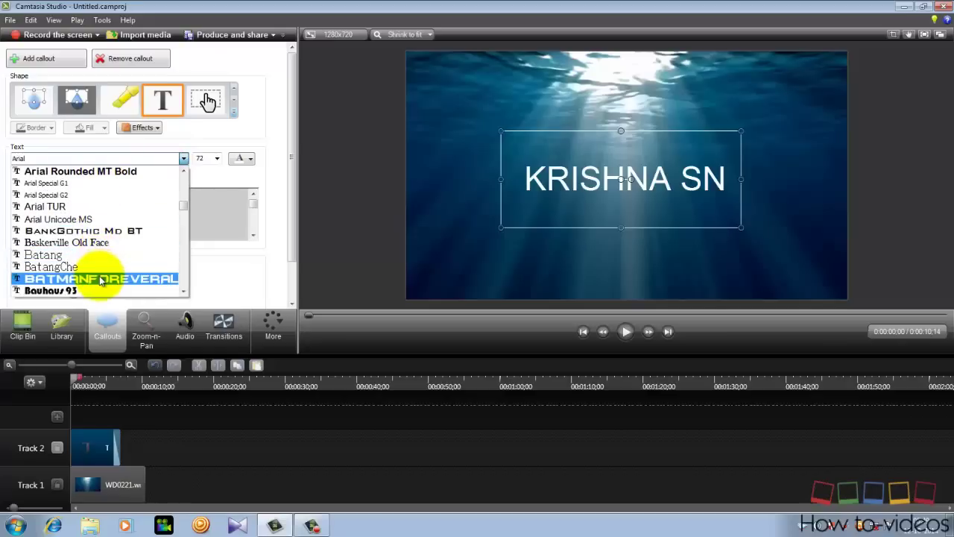
{"action": "left_click", "coordinate": [101, 279]}
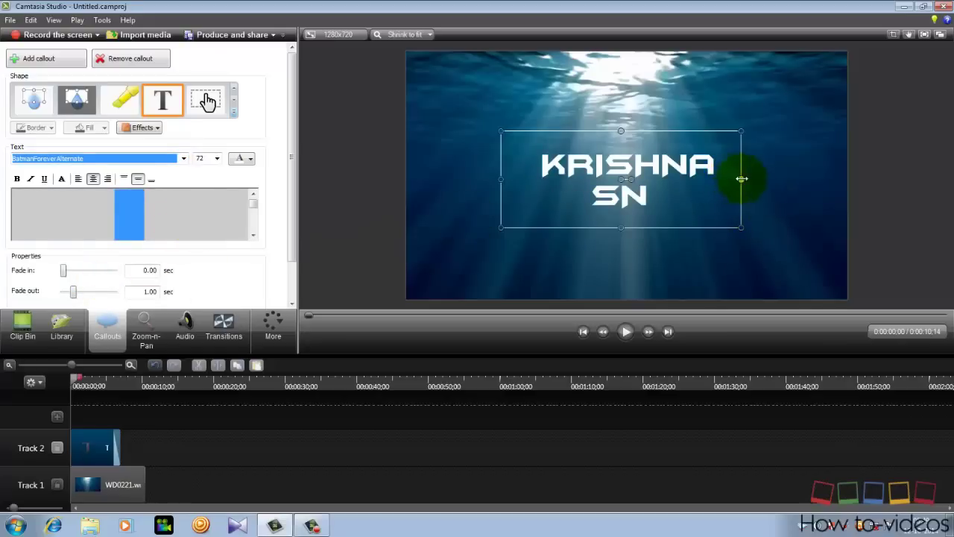
{"action": "left_click_drag", "start_coordinate": [742, 179], "coordinate": [793, 181]}
{"action": "mouse_move", "coordinate": [657, 179]}
{"action": "left_mouse_down"}
{"action": "mouse_move", "coordinate": [624, 167]}
{"action": "mouse_move", "coordinate": [644, 173]}
{"action": "left_mouse_up"}
{"action": "left_click", "coordinate": [185, 196]}
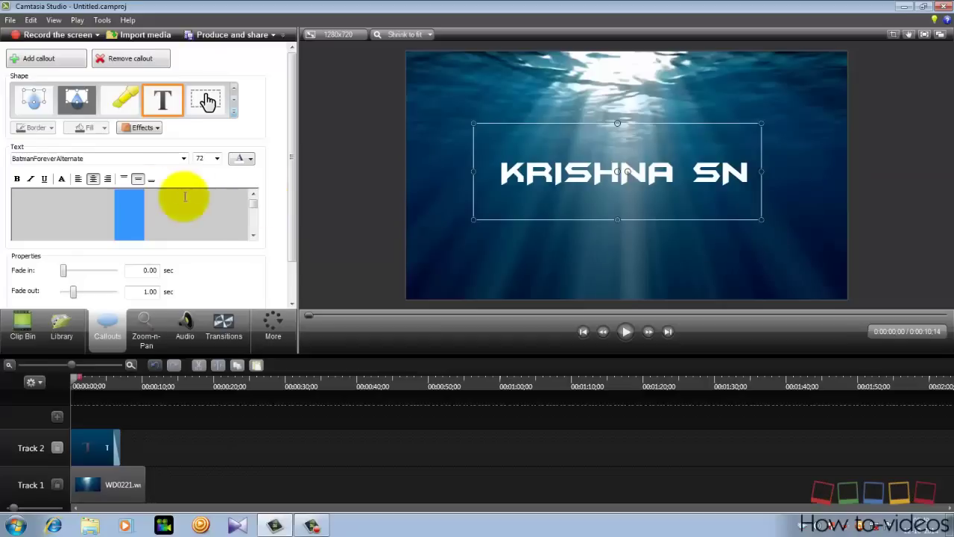
Give the title a Shadow effect and 3D Edge style, and set its fade-out to 0.00 sec
{"action": "left_click", "coordinate": [213, 190]}
{"action": "left_click", "coordinate": [62, 181]}
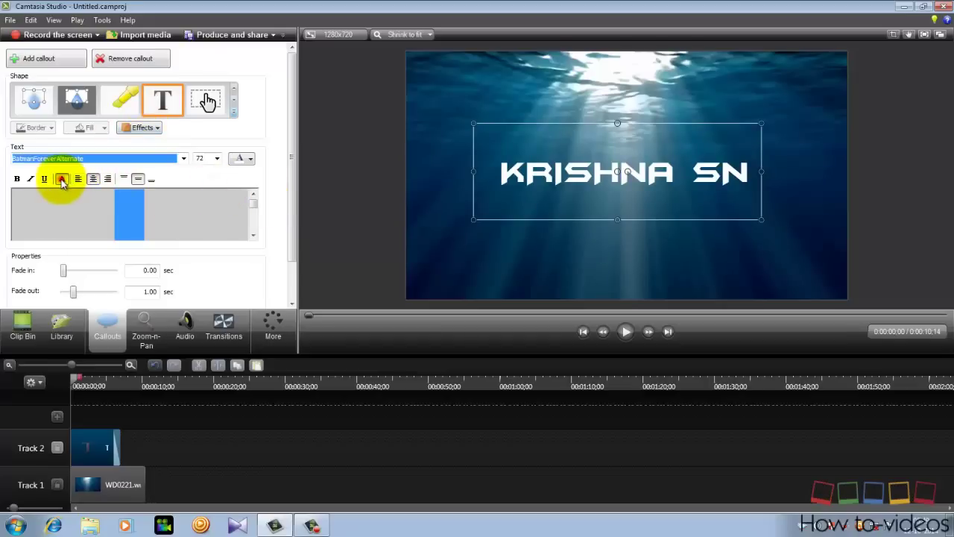
{"action": "left_click", "coordinate": [138, 128]}
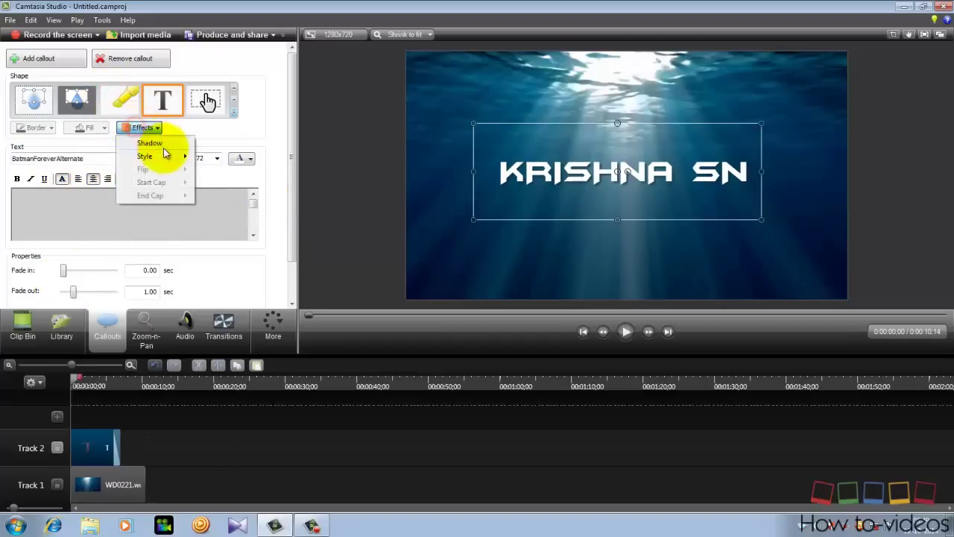
{"action": "left_click", "coordinate": [163, 144]}
{"action": "left_click", "coordinate": [143, 128]}
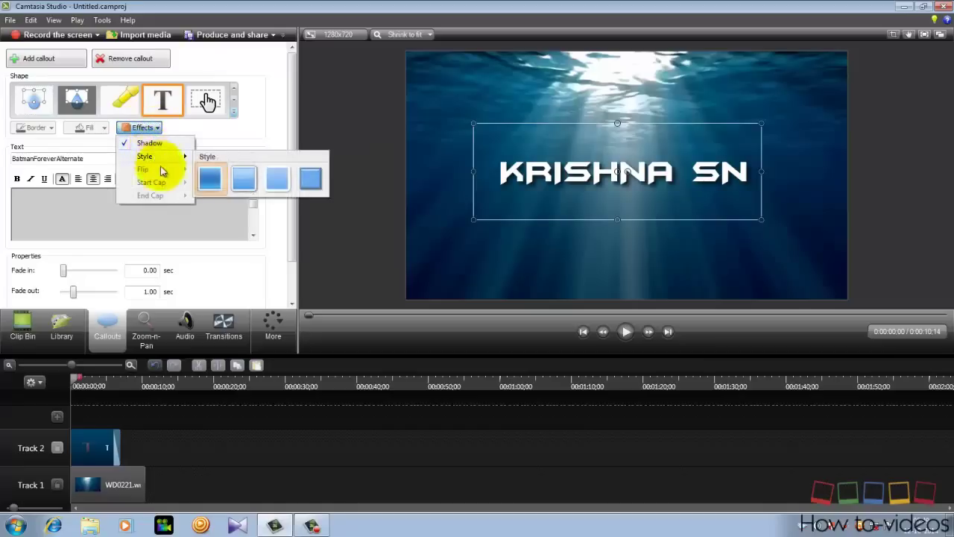
{"action": "mouse_move", "coordinate": [186, 162]}
{"action": "left_click", "coordinate": [314, 180]}
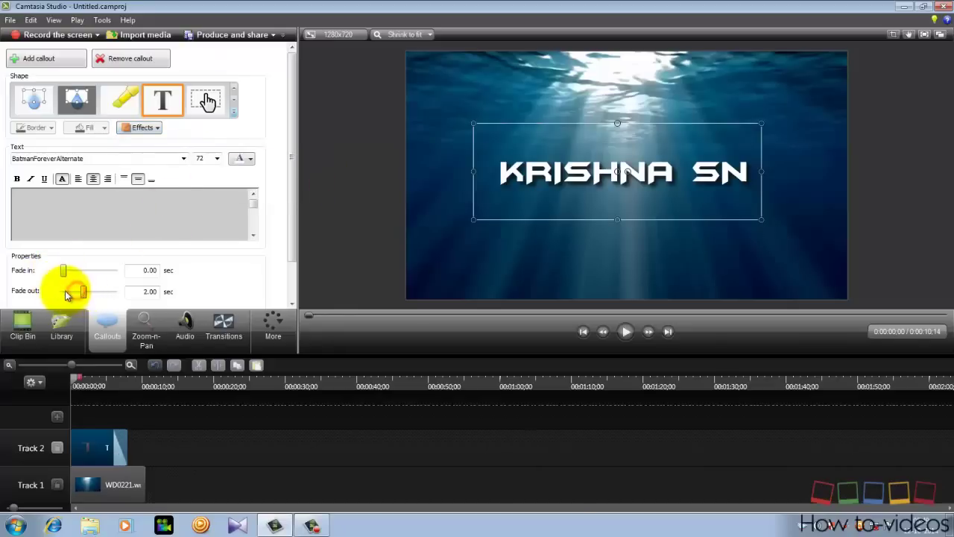
{"action": "left_click_drag", "start_coordinate": [85, 293], "coordinate": [61, 292]}
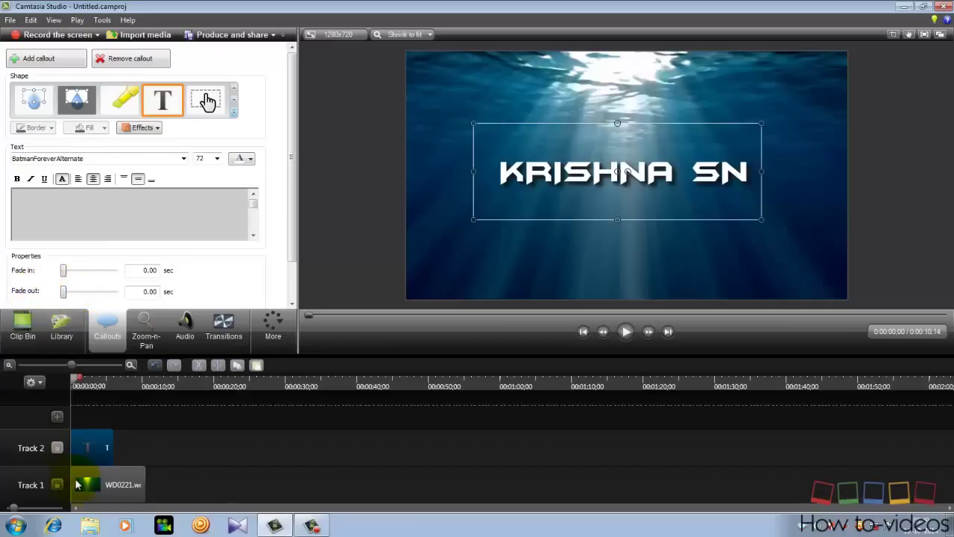
Play the video to check the styled title, then return the playhead to the start
{"action": "left_click", "coordinate": [204, 475]}
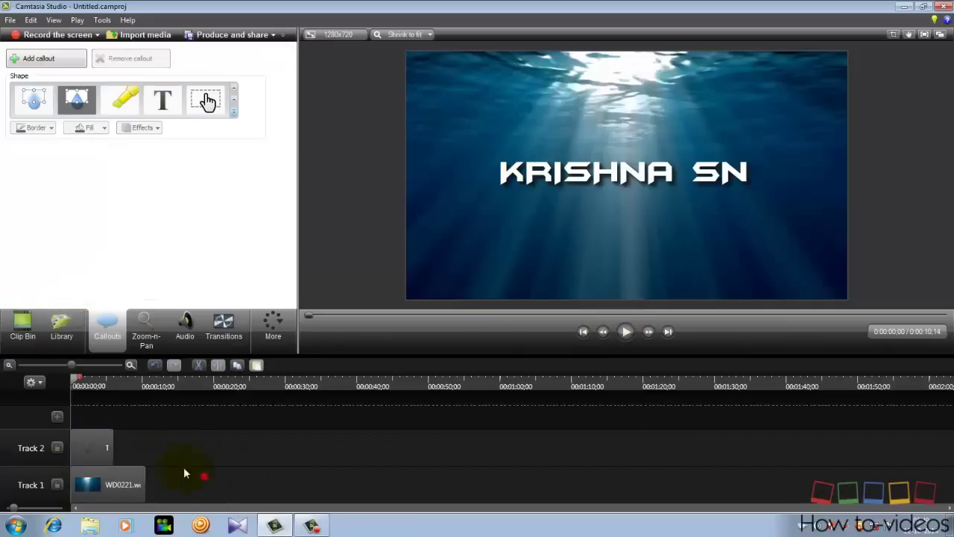
{"action": "left_click", "coordinate": [627, 333]}
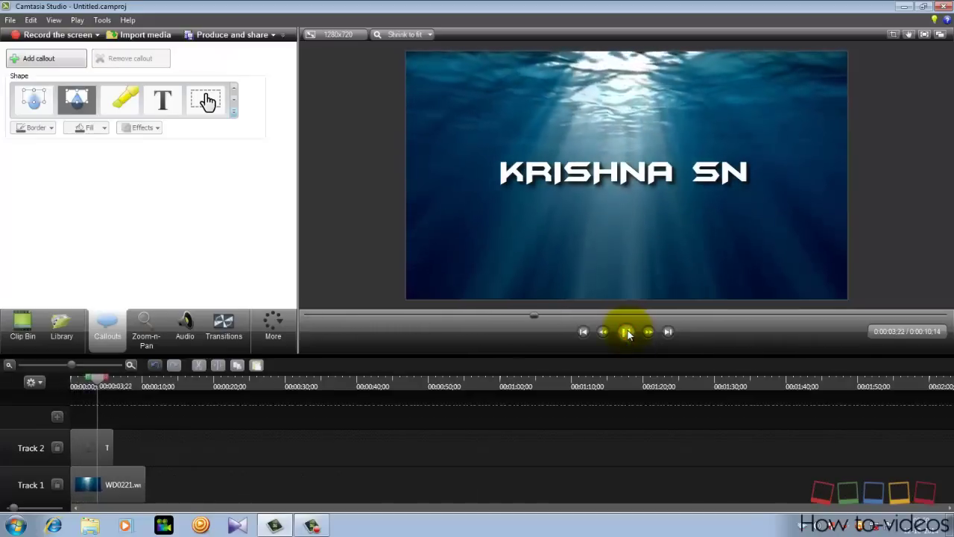
{"action": "left_click", "coordinate": [323, 385]}
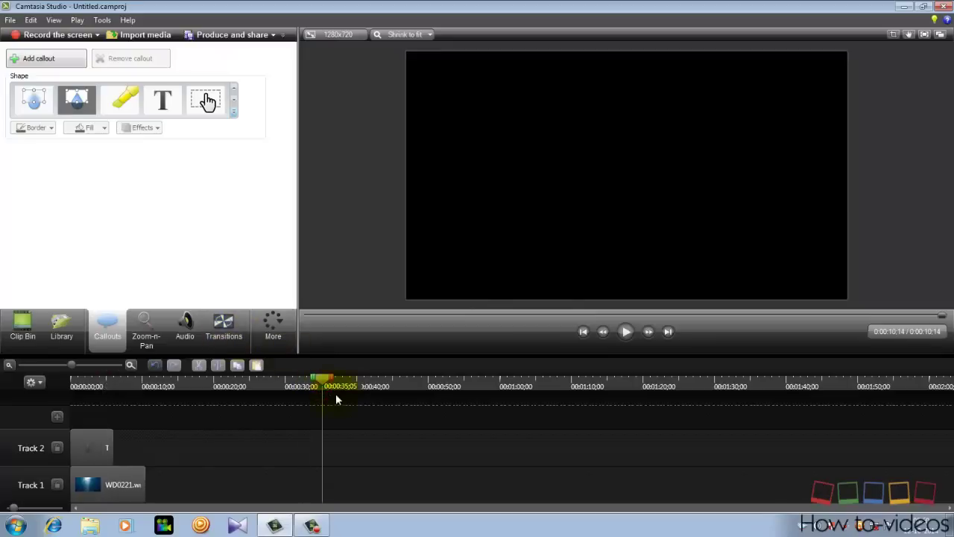
{"action": "left_click_drag", "start_coordinate": [322, 386], "coordinate": [74, 386]}
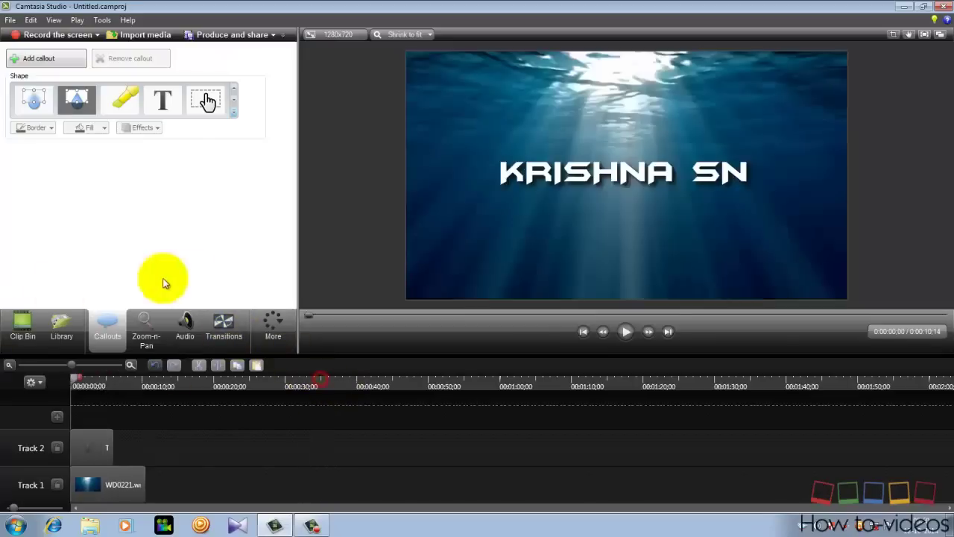
Put Fade through black at the start of the Track 2 title clip and play it back to check
{"action": "left_click", "coordinate": [233, 322]}
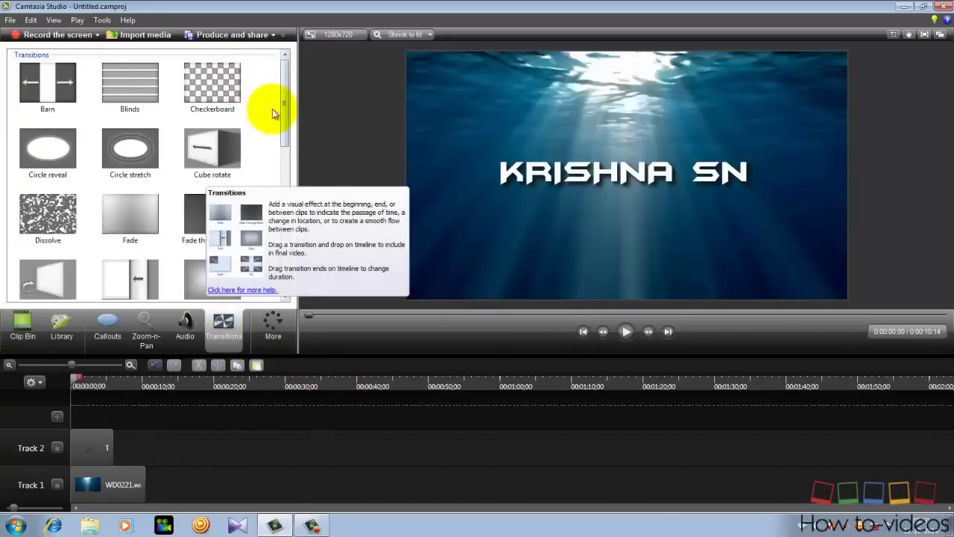
{"action": "left_click_drag", "start_coordinate": [284, 115], "coordinate": [269, 155]}
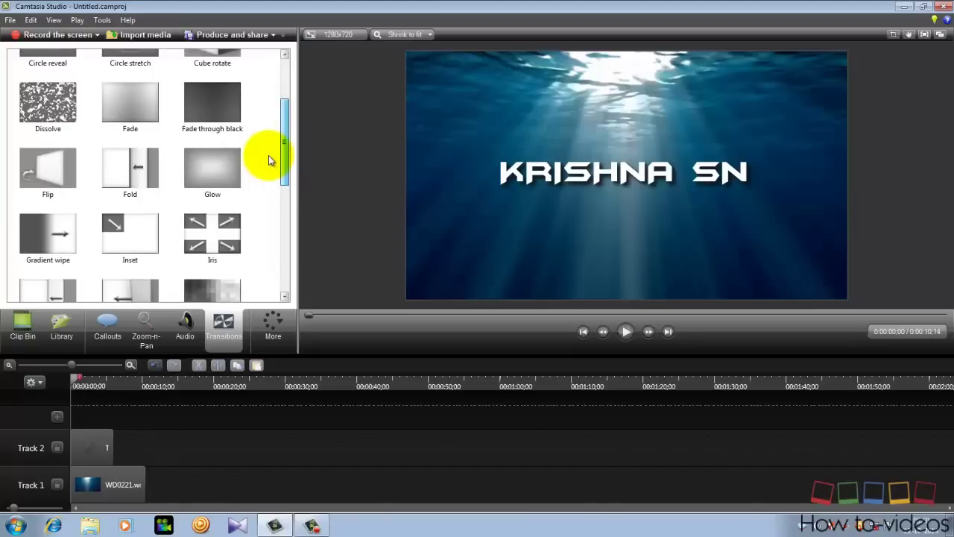
{"action": "left_click_drag", "start_coordinate": [200, 94], "coordinate": [73, 451]}
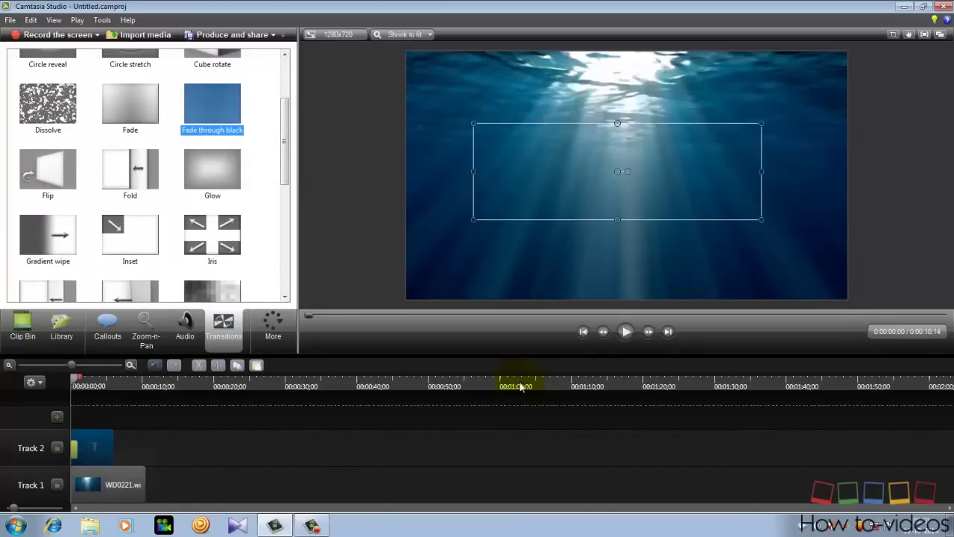
{"action": "left_click", "coordinate": [625, 332]}
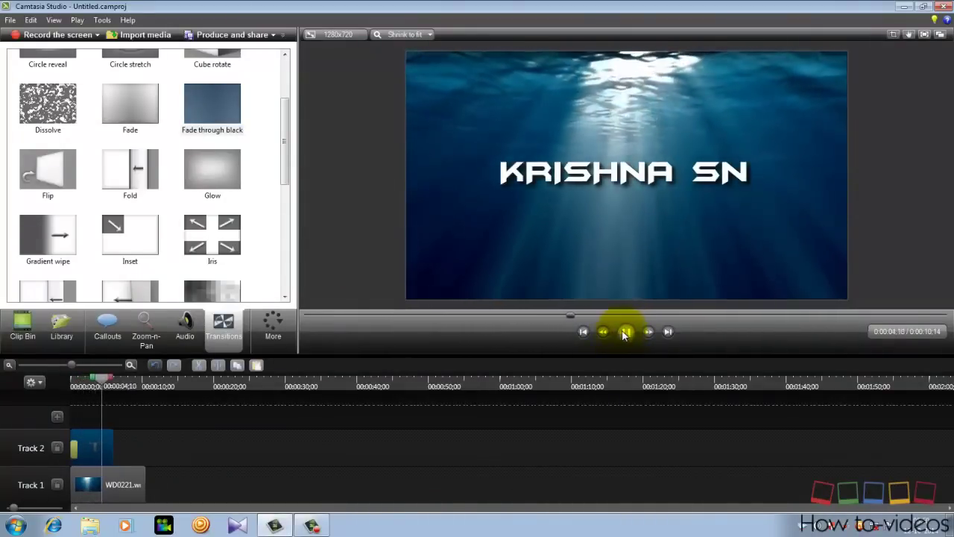
{"action": "left_click", "coordinate": [625, 331]}
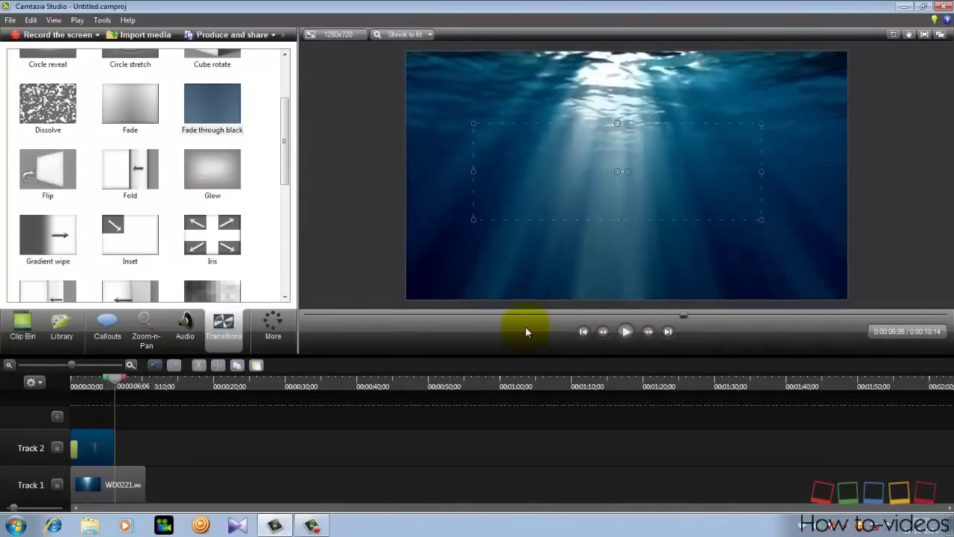
{"action": "left_click", "coordinate": [114, 452]}
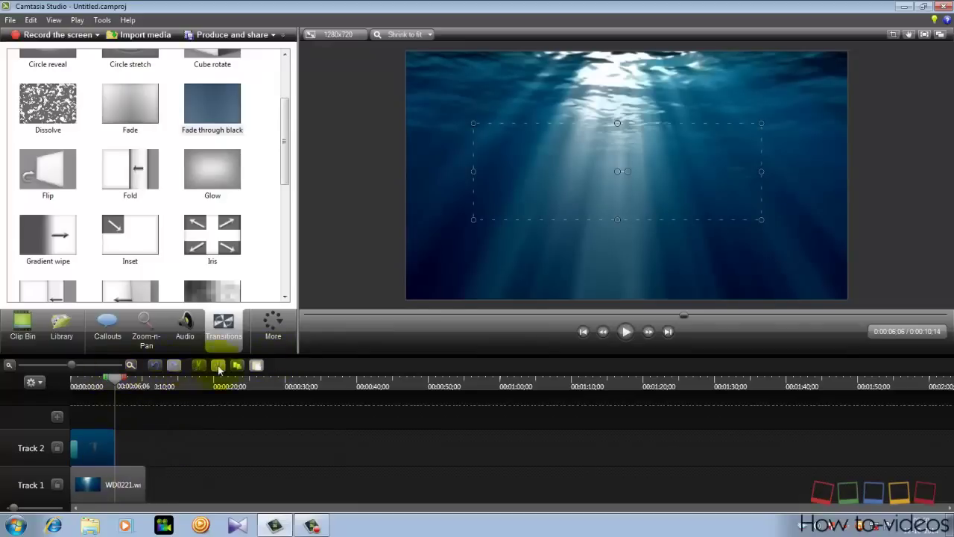
Split the underwater clip at the playhead, place a Glow transition on the split, and preview it
{"action": "left_click", "coordinate": [99, 486]}
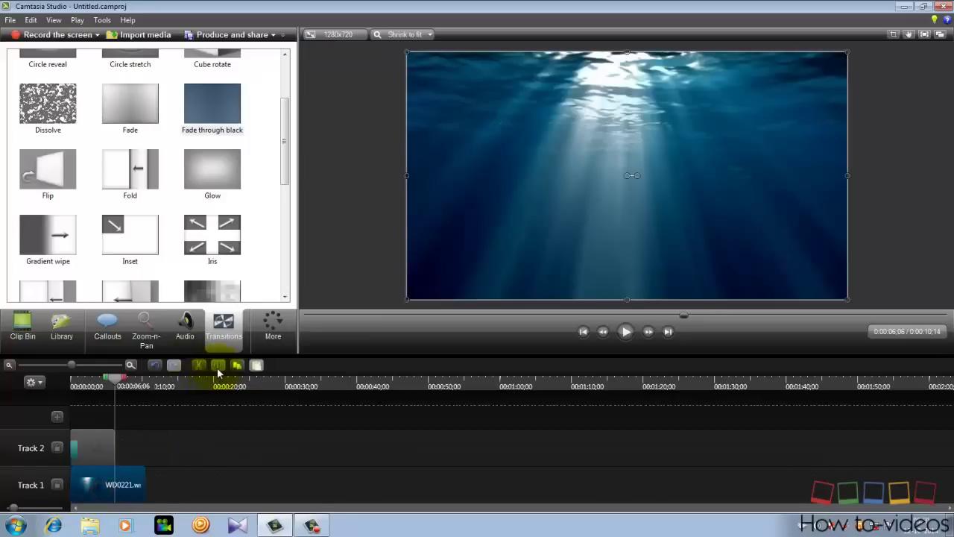
{"action": "left_click", "coordinate": [219, 373]}
{"action": "left_click", "coordinate": [126, 482]}
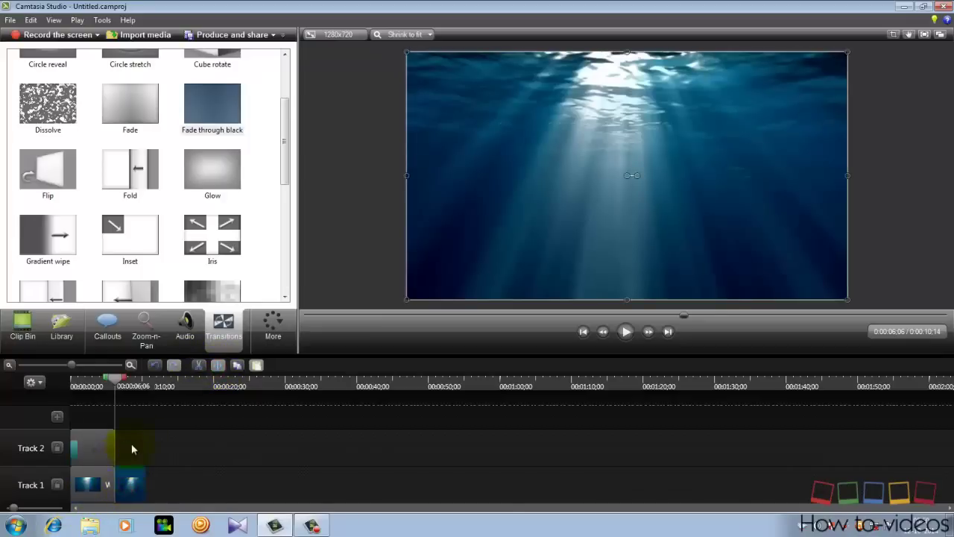
{"action": "left_click", "coordinate": [132, 445]}
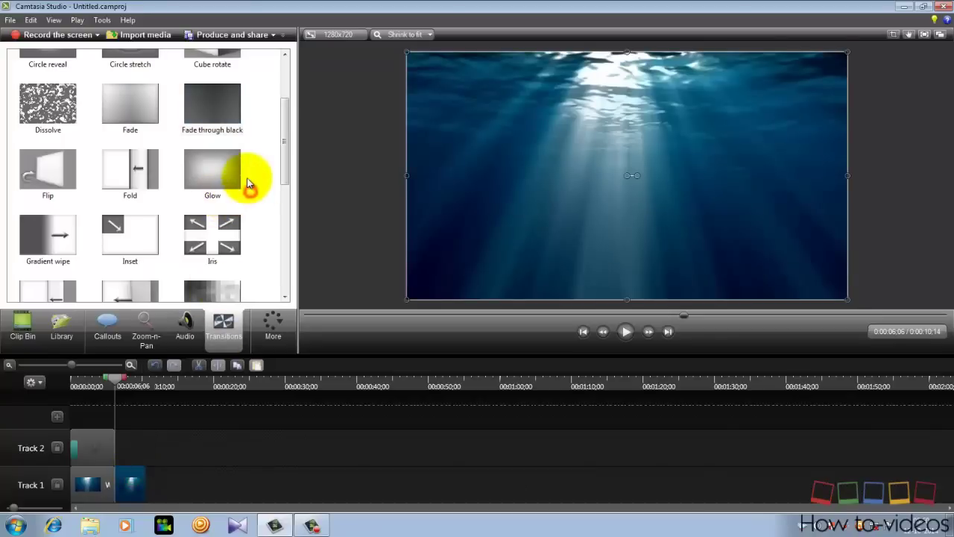
{"action": "left_click", "coordinate": [282, 145]}
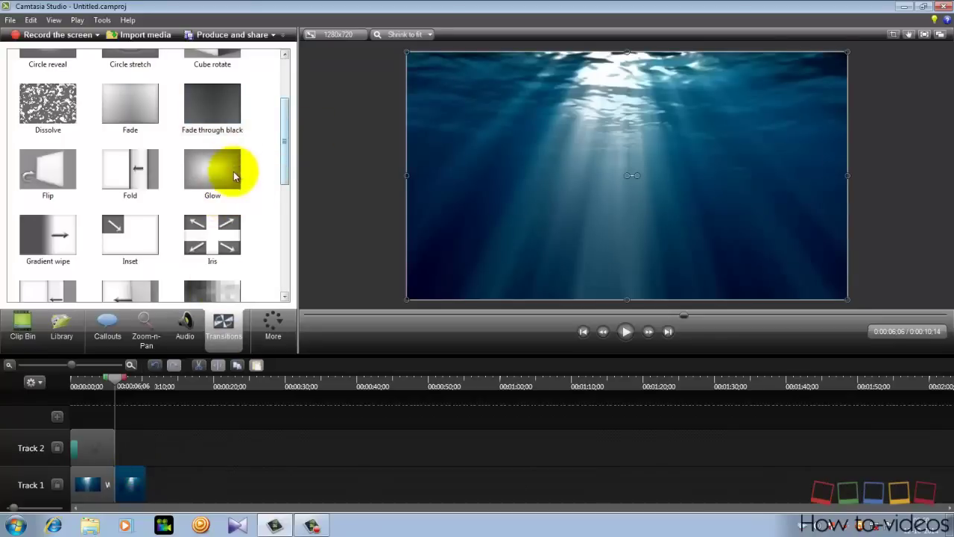
{"action": "left_click_drag", "start_coordinate": [236, 170], "coordinate": [117, 485]}
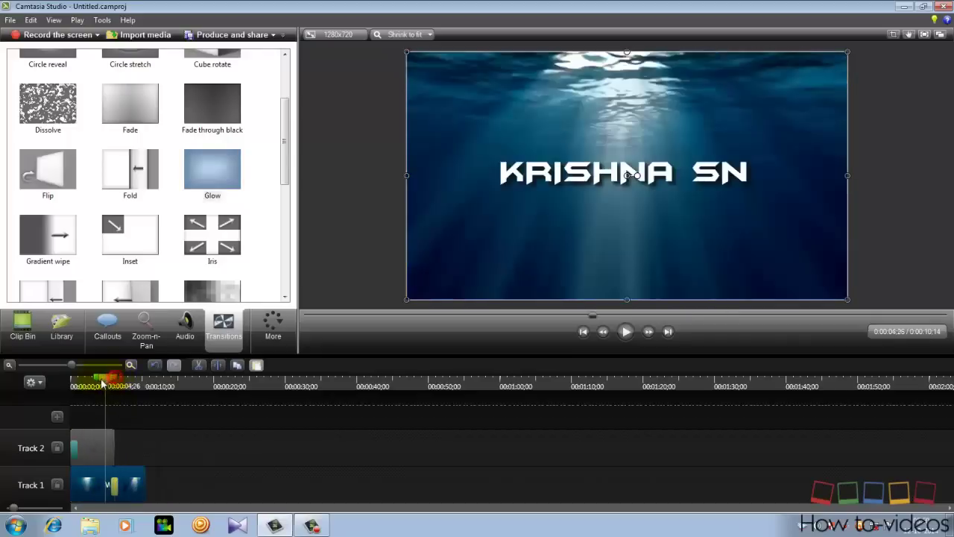
{"action": "left_click", "coordinate": [626, 331]}
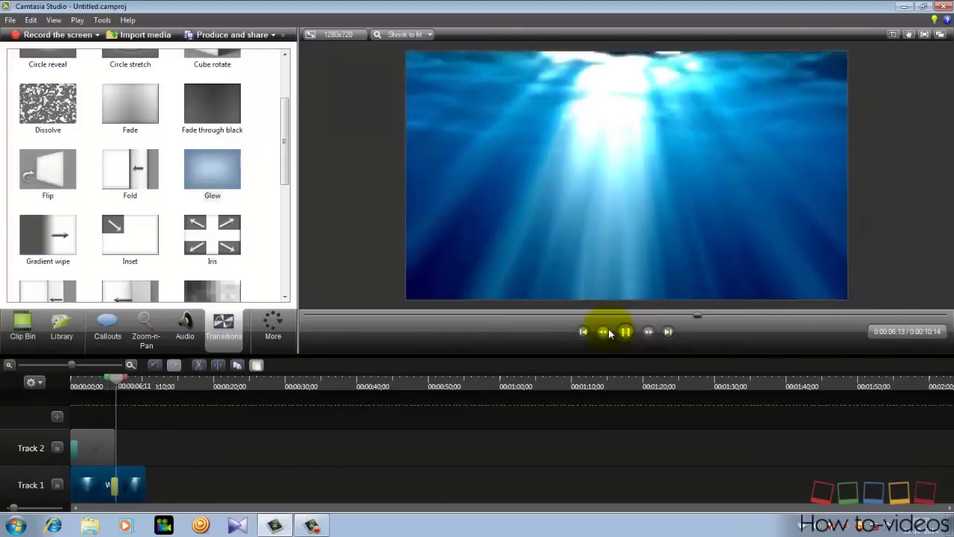
{"action": "left_click", "coordinate": [625, 332]}
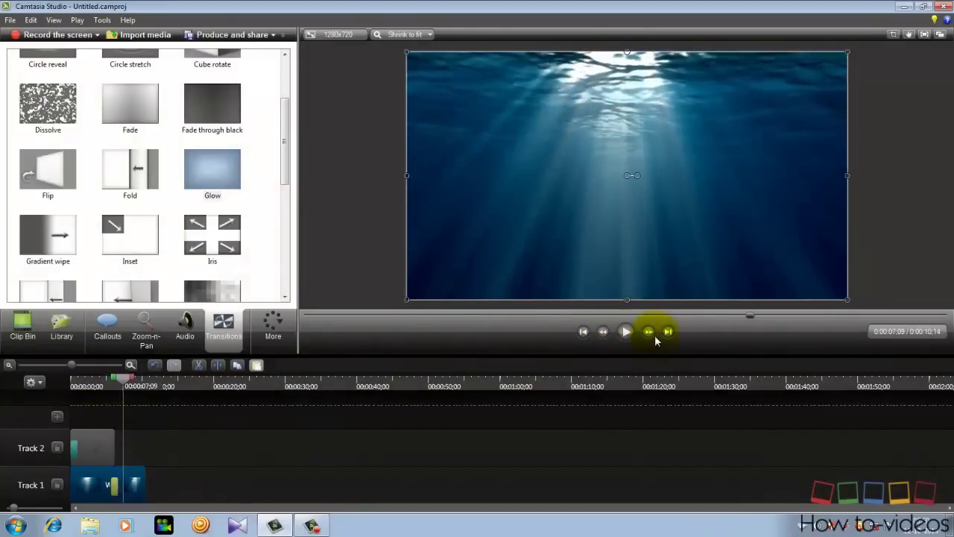
Lengthen the Text 1 title clip to about seven seconds and move the playhead back to five seconds
{"action": "left_click_drag", "start_coordinate": [113, 444], "coordinate": [143, 445]}
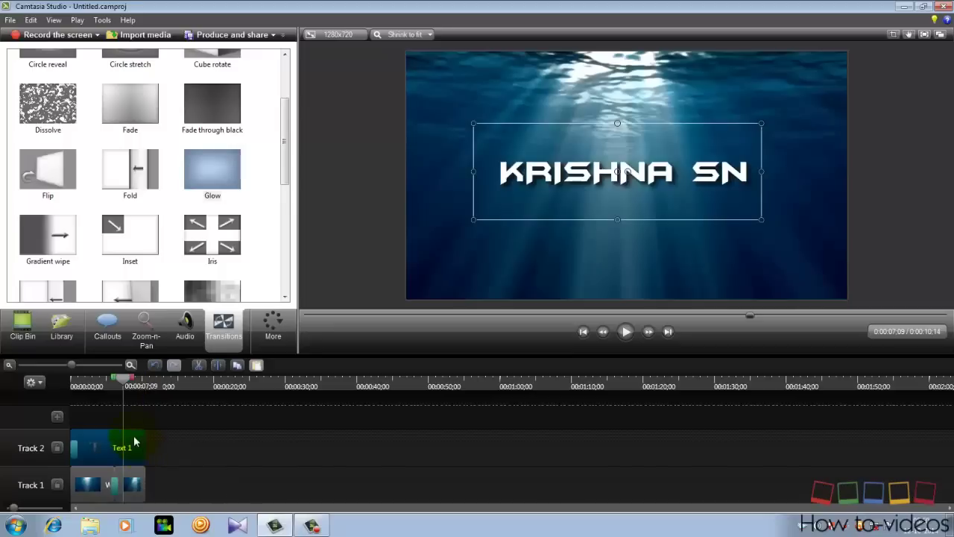
{"action": "left_click", "coordinate": [147, 409]}
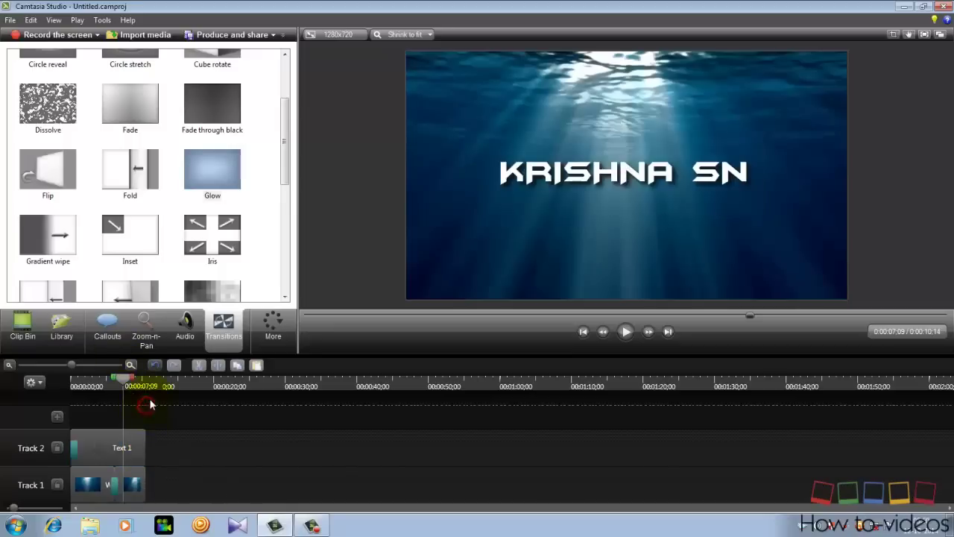
{"action": "left_click_drag", "start_coordinate": [122, 384], "coordinate": [111, 383]}
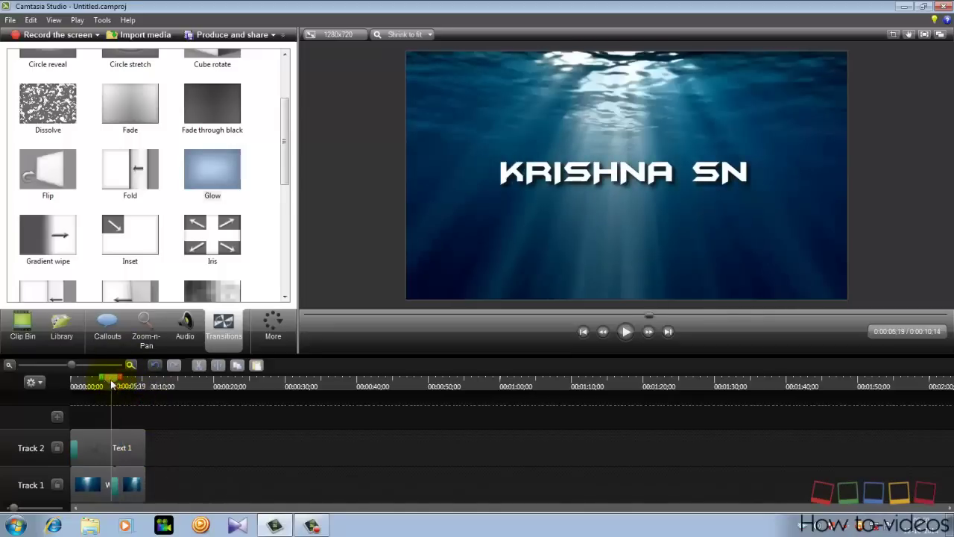
Add a second text callout on Track 3 and move it below the KRISHNA SN title
{"action": "left_click", "coordinate": [107, 326]}
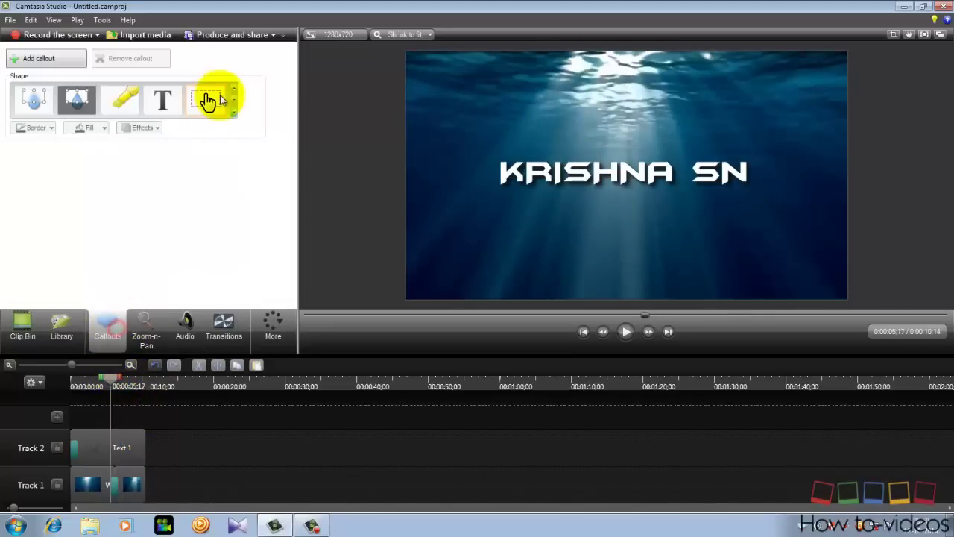
{"action": "left_click", "coordinate": [161, 99]}
{"action": "left_click", "coordinate": [121, 410]}
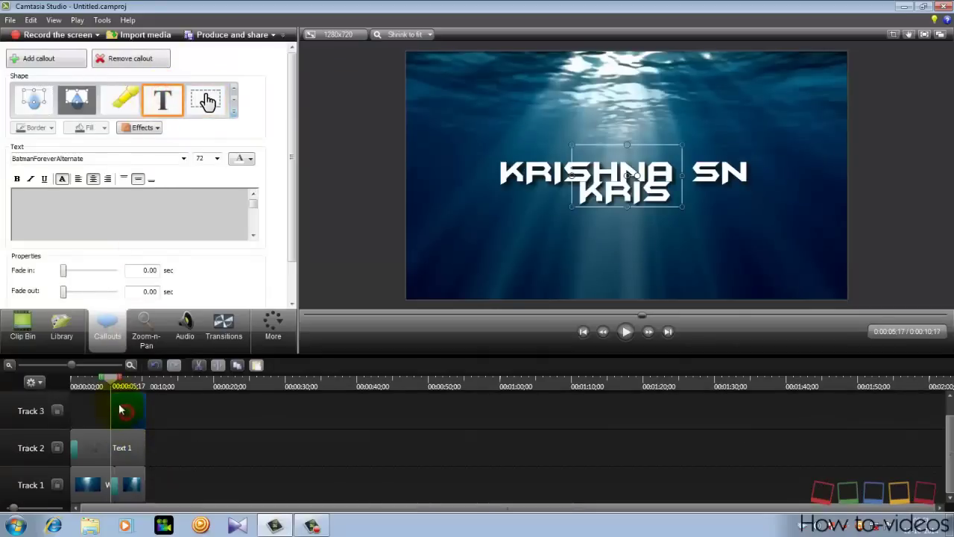
{"action": "left_click", "coordinate": [160, 207]}
{"action": "left_click_drag", "start_coordinate": [618, 187], "coordinate": [571, 246]}
{"action": "left_click", "coordinate": [127, 214]}
{"action": "left_click", "coordinate": [234, 202]}
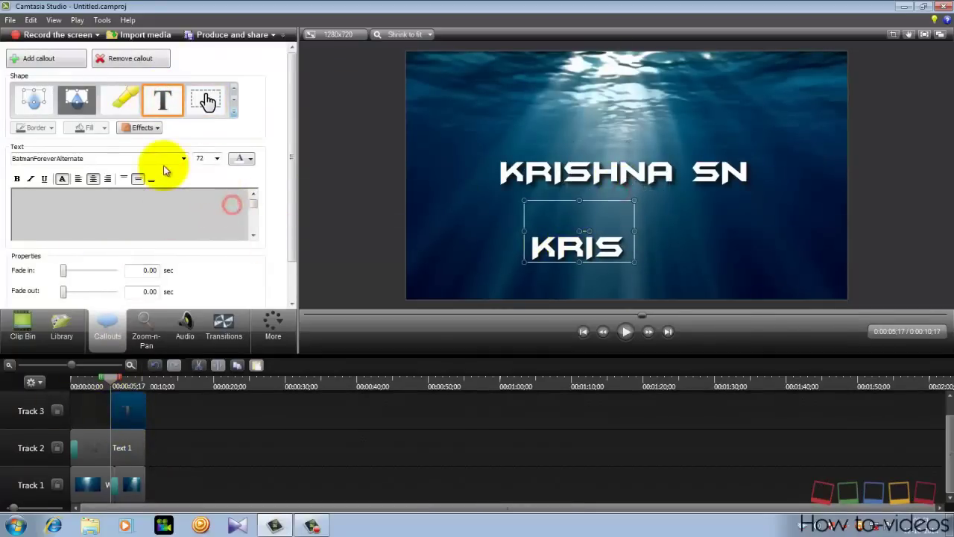
Set the callout font size to 22 and replace its old text with 'YO'
{"action": "left_click", "coordinate": [217, 158]}
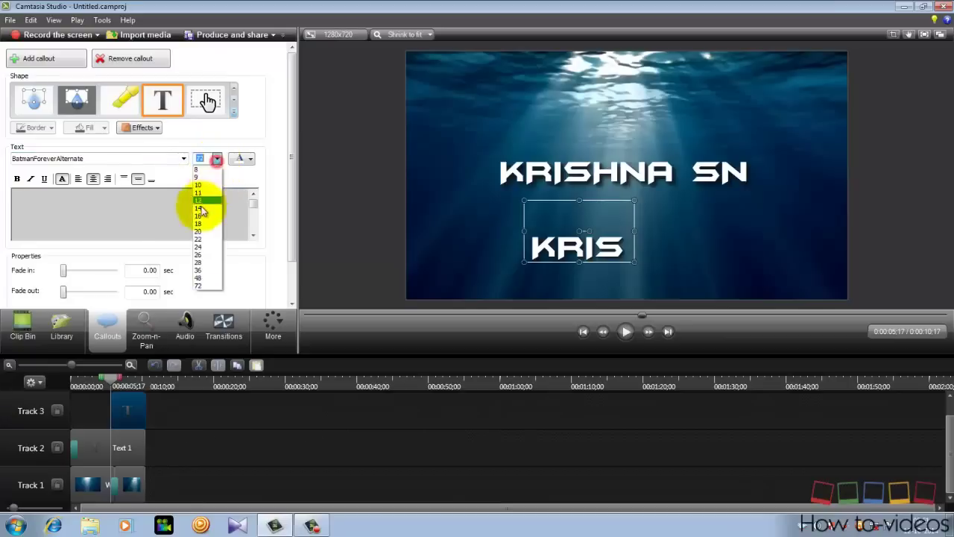
{"action": "left_click", "coordinate": [200, 239]}
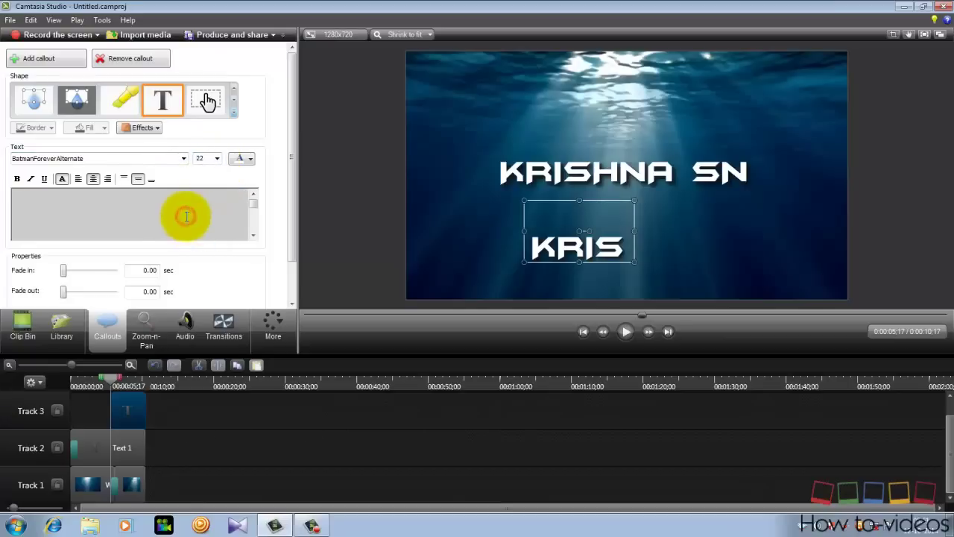
{"action": "type", "text": "Yo"}
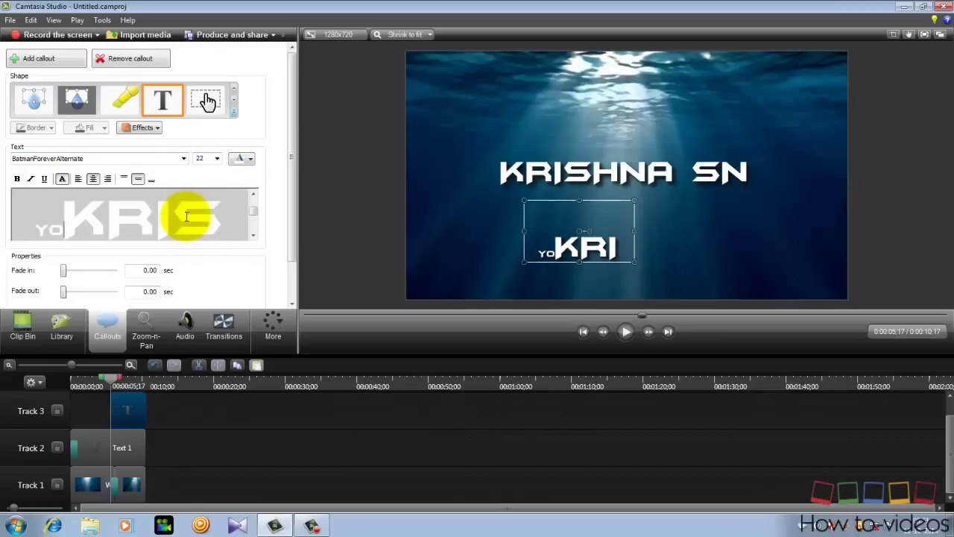
{"action": "key", "text": "BackSpace"}
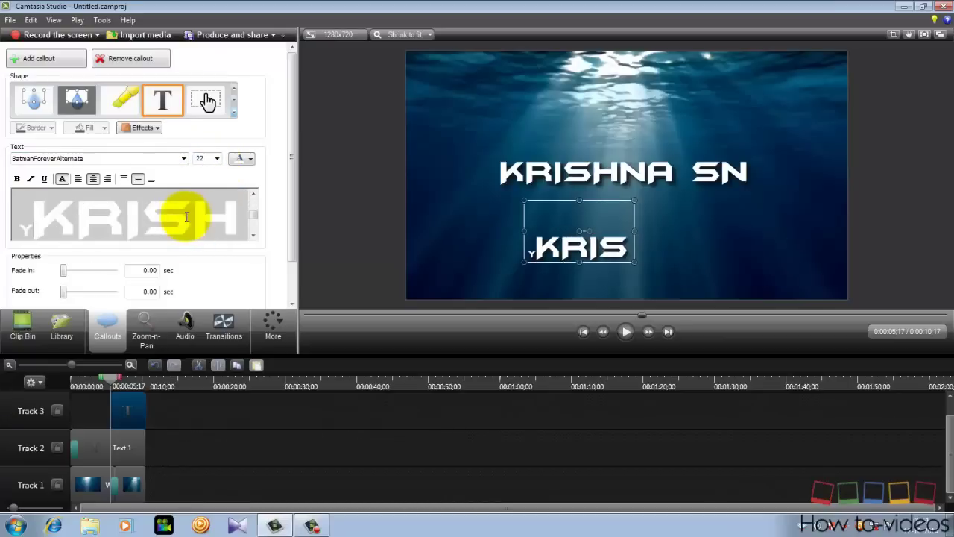
{"action": "left_click", "coordinate": [239, 218]}
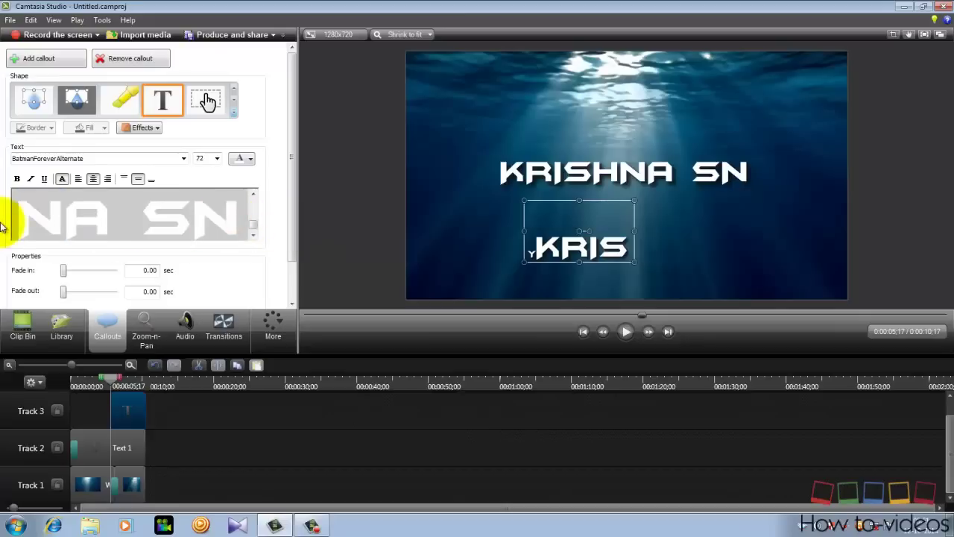
{"action": "key", "text": "ctrl+a"}
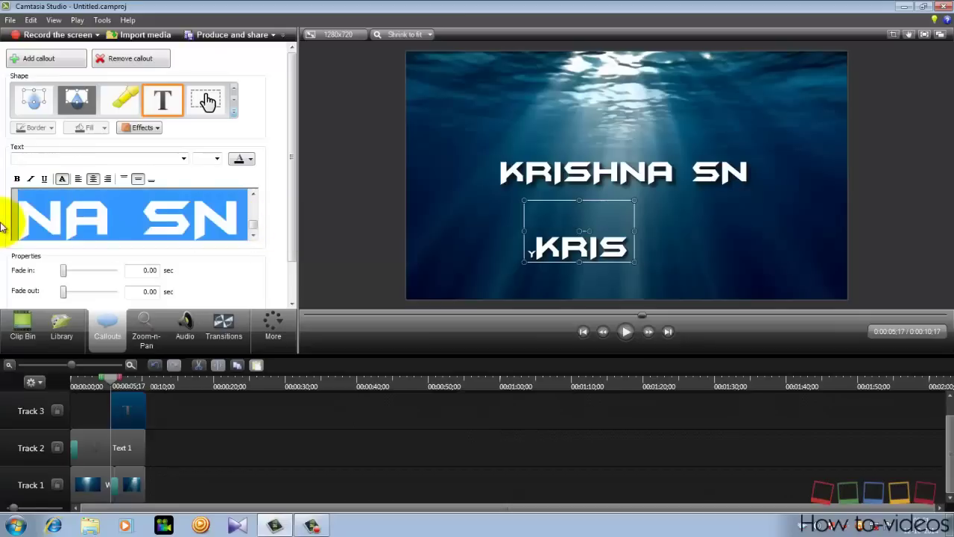
{"action": "key", "text": "BackSpace"}
{"action": "type", "text": "YOU"}
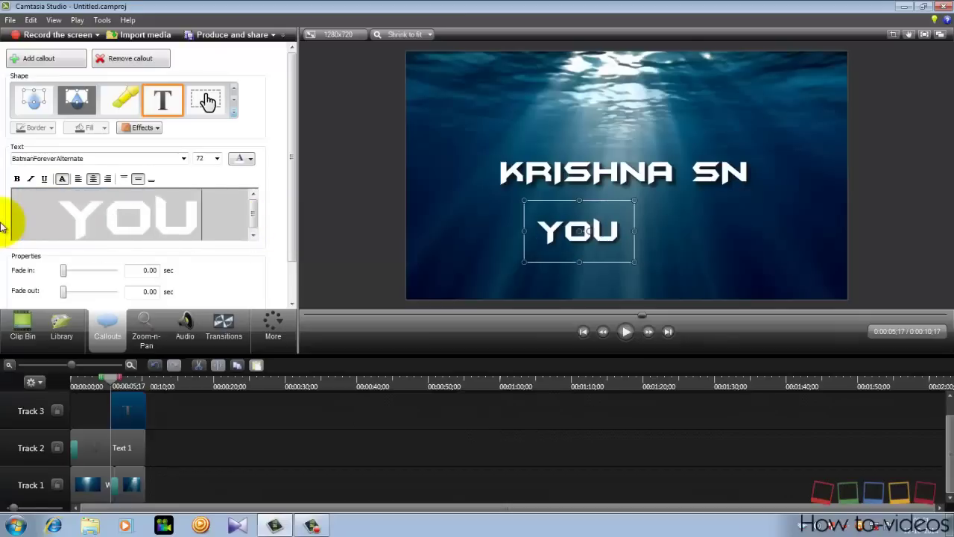
{"action": "key", "text": "Return"}
{"action": "type", "text": "TUBE"}
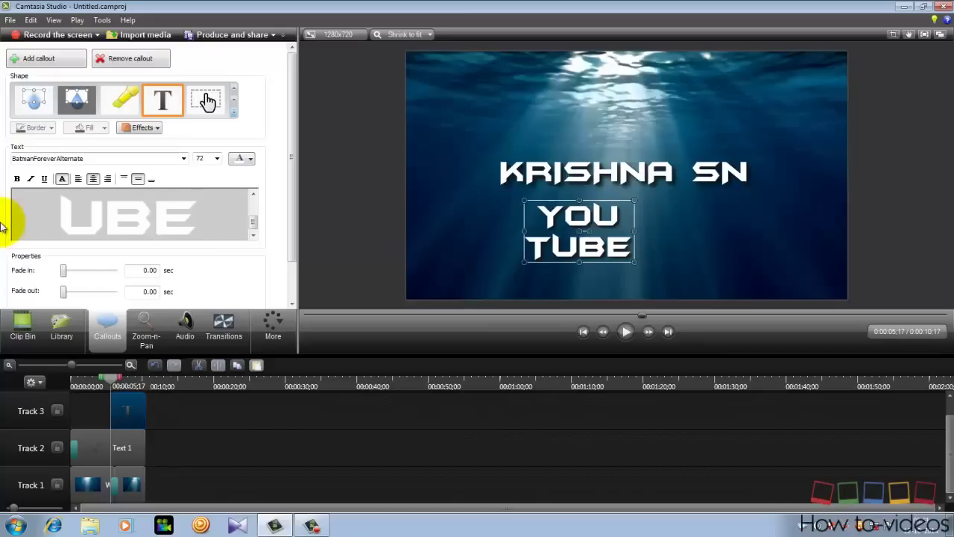
{"action": "key", "text": "BackSpace"}
{"action": "key", "text": "BackSpace"}
{"action": "key", "text": "BackSpace"}
{"action": "key", "text": "BackSpace"}
{"action": "key", "text": "BackSpace"}
{"action": "key", "text": "BackSpace"}
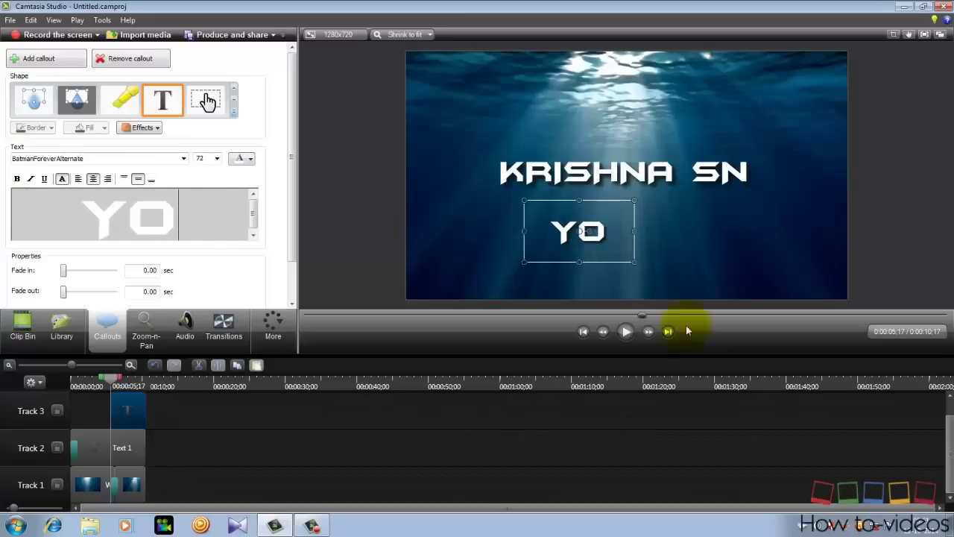
Widen the callout box to the right and make the YO text size 22
{"action": "left_click_drag", "start_coordinate": [636, 230], "coordinate": [795, 230]}
{"action": "left_click", "coordinate": [213, 223]}
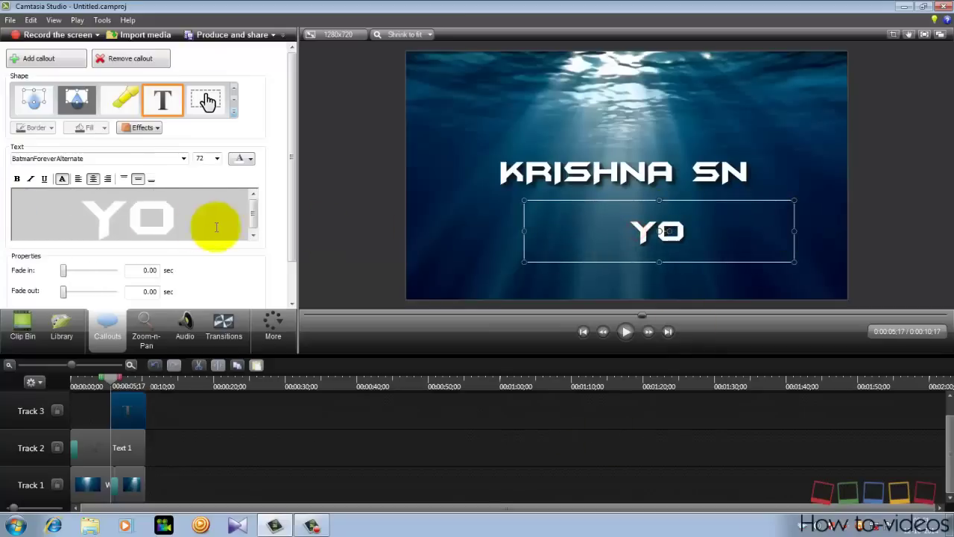
{"action": "key", "text": "shift+Left"}
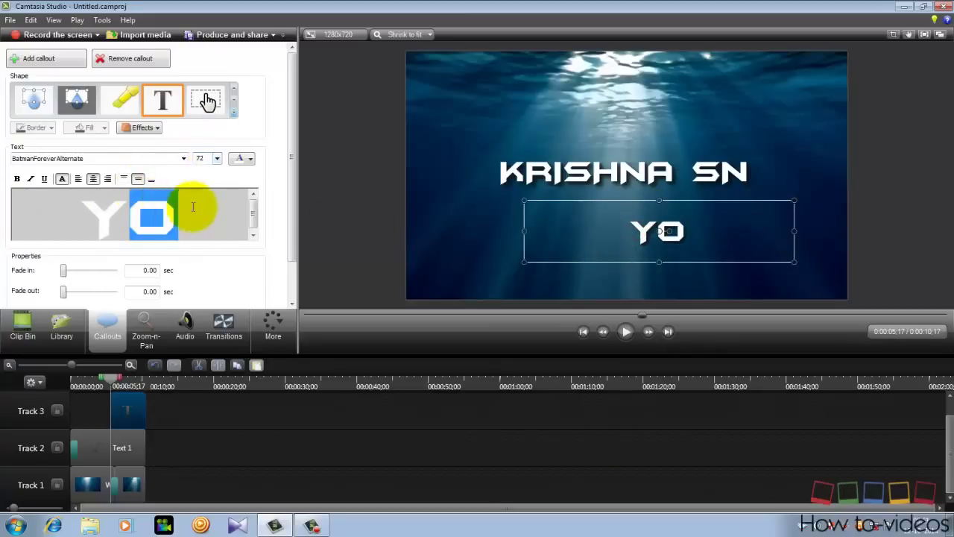
{"action": "left_click_drag", "start_coordinate": [191, 209], "coordinate": [83, 212]}
{"action": "left_click", "coordinate": [215, 161]}
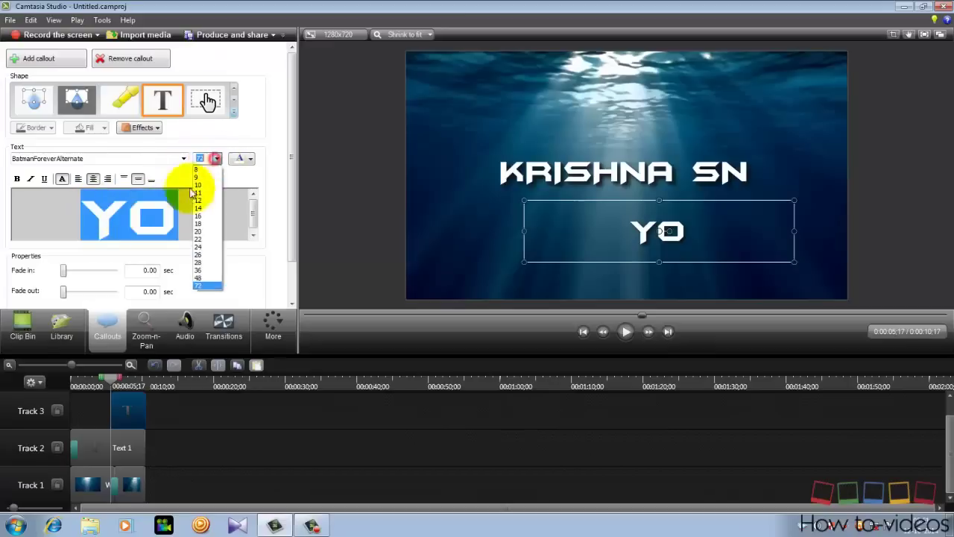
{"action": "left_click", "coordinate": [204, 236]}
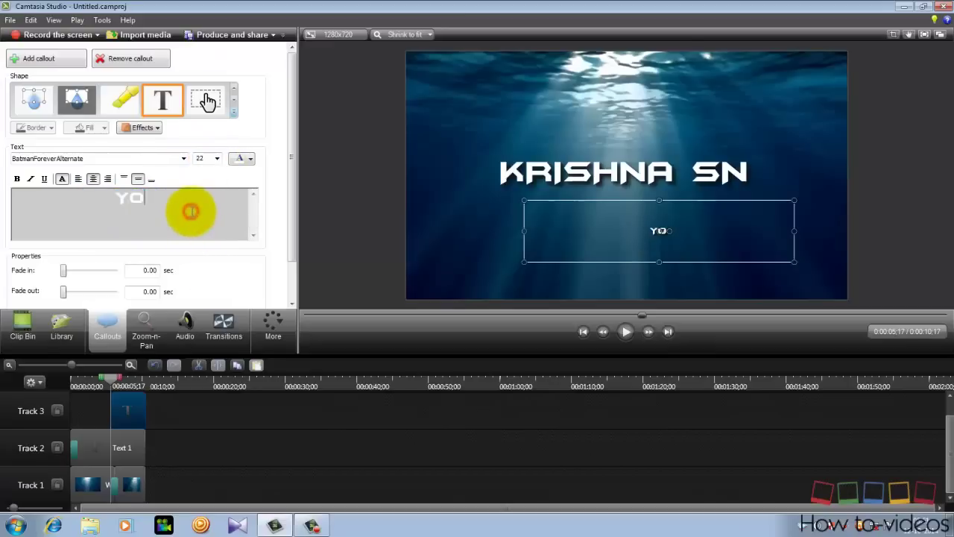
Complete the YouTube channel address ending 'SN PRODUCTIONS' and place it just below KRISHNA SN
{"action": "type", "text": "UTUBE"}
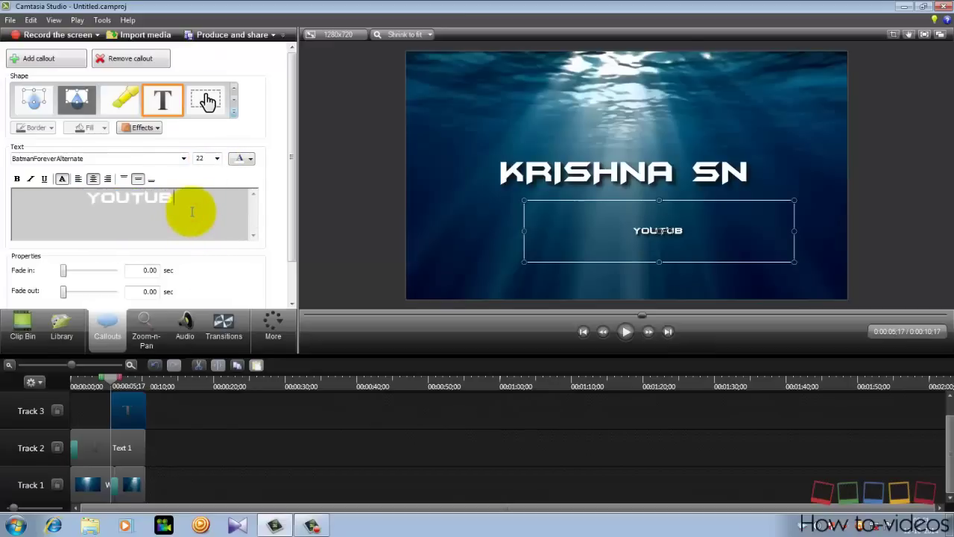
{"action": "type", "text": "."}
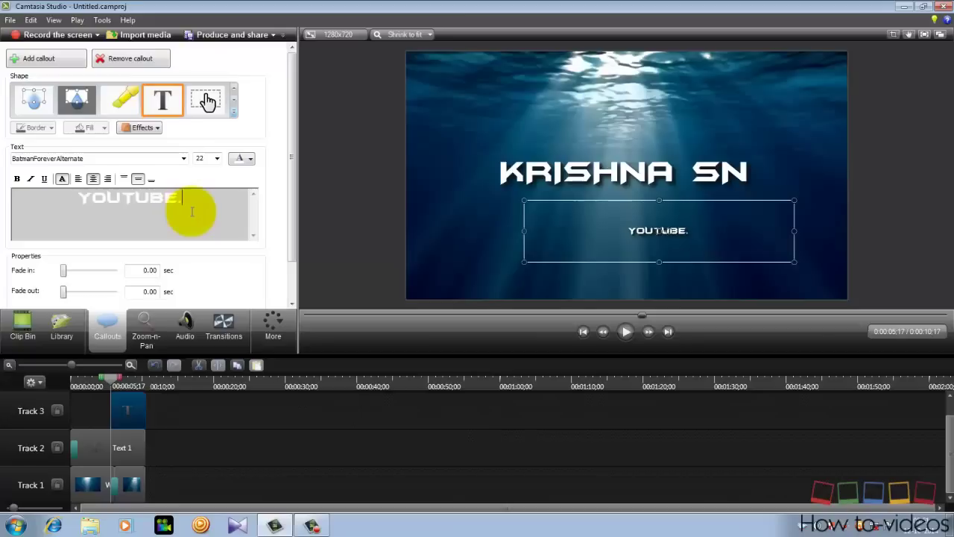
{"action": "type", "text": "COM/K"}
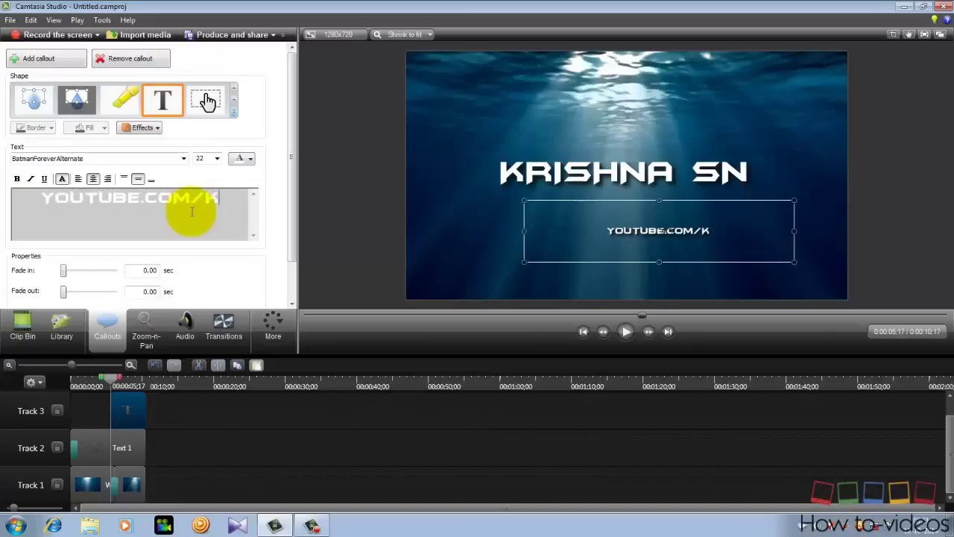
{"action": "type", "text": "RISH"}
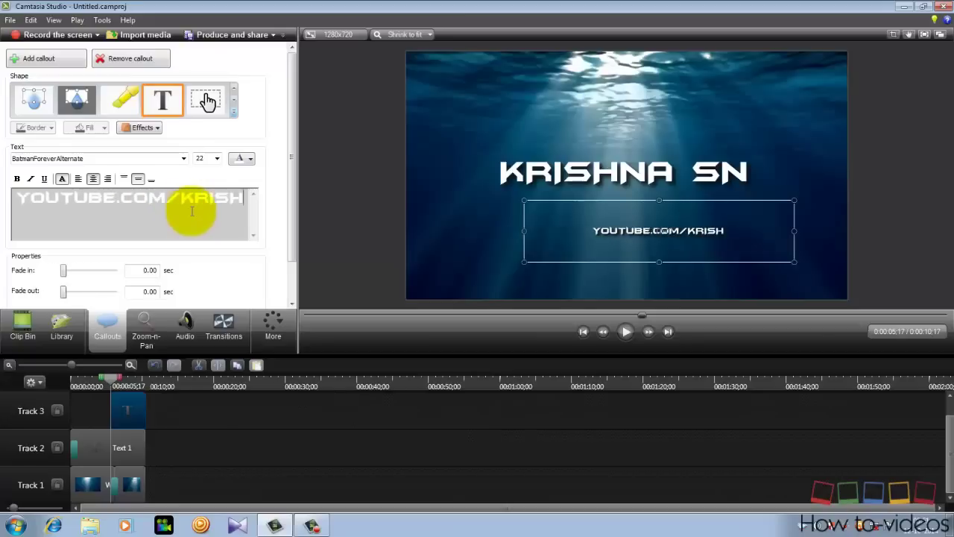
{"action": "type", "text": "NA SN"}
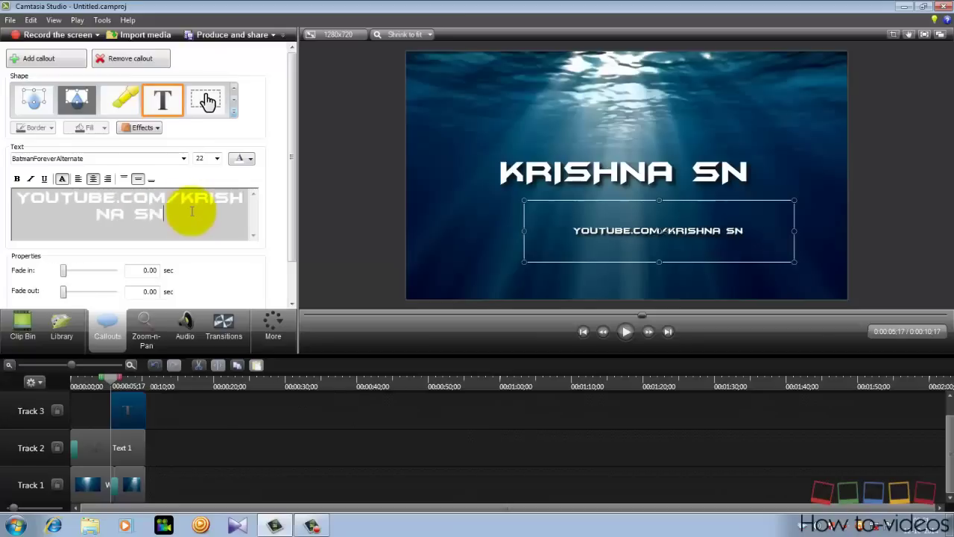
{"action": "key", "text": "BackSpace"}
{"action": "key", "text": "BackSpace"}
{"action": "key", "text": "BackSpace"}
{"action": "type", "text": "S"}
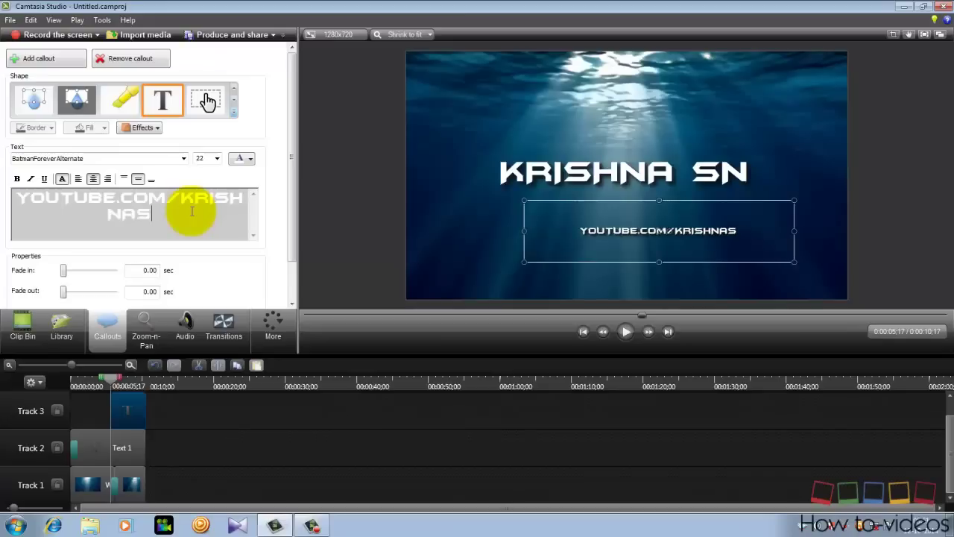
{"action": "type", "text": "N PRO"}
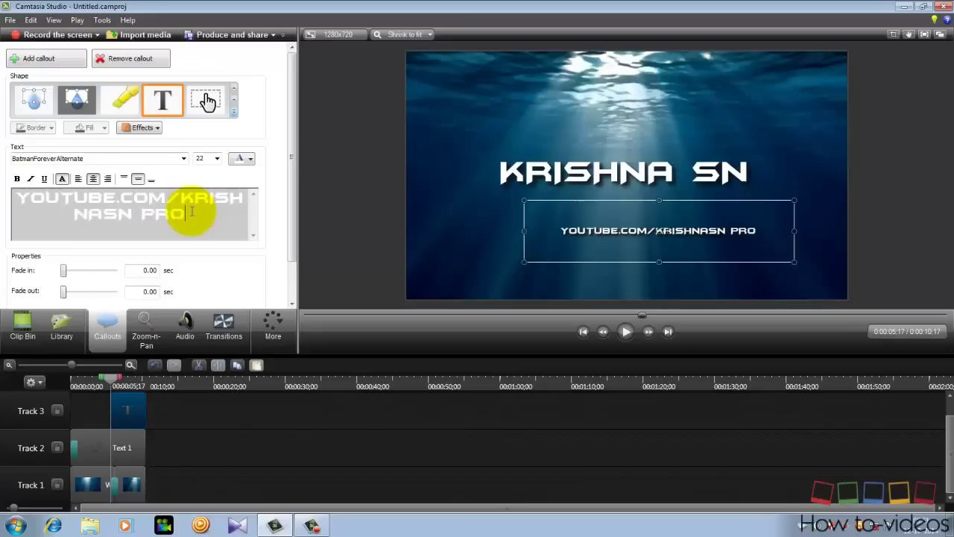
{"action": "type", "text": "DU"}
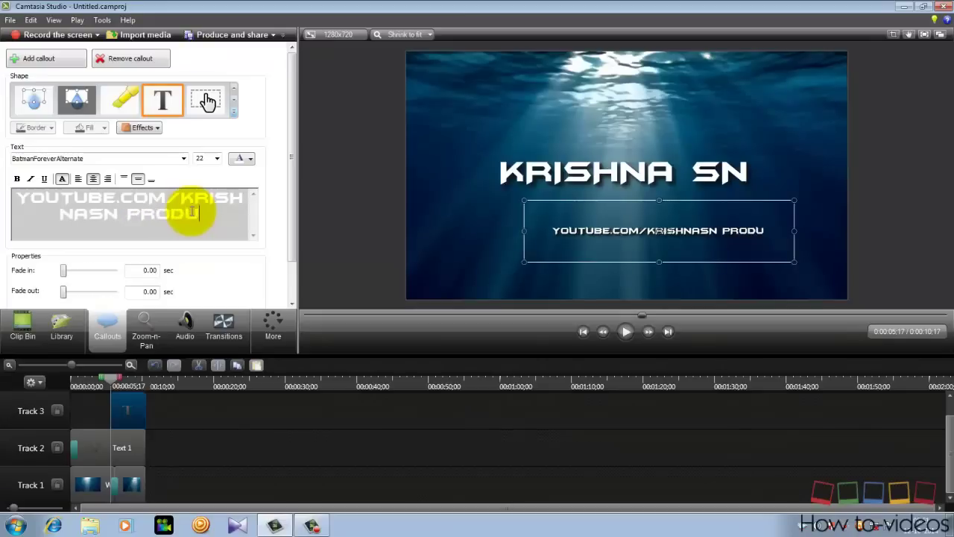
{"action": "type", "text": "CTIONS"}
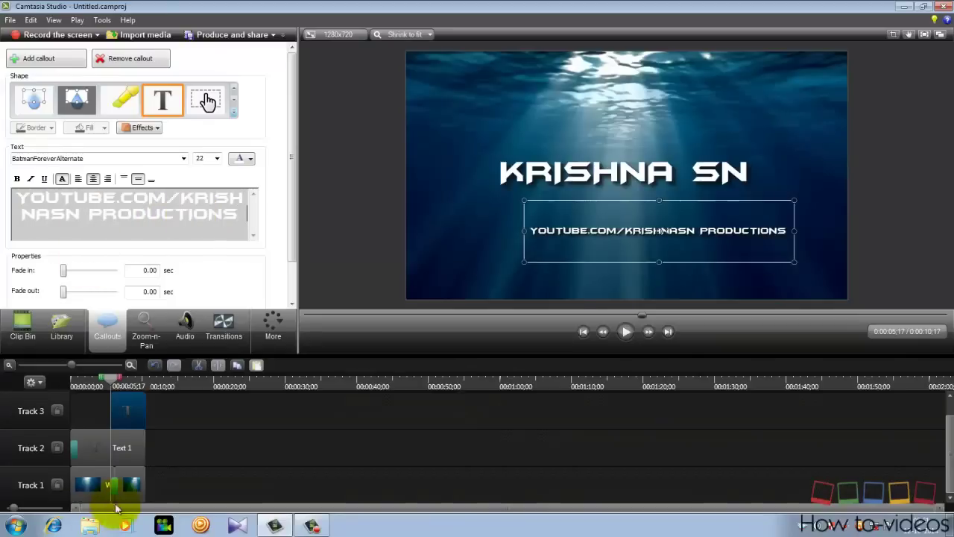
{"action": "left_click", "coordinate": [313, 525]}
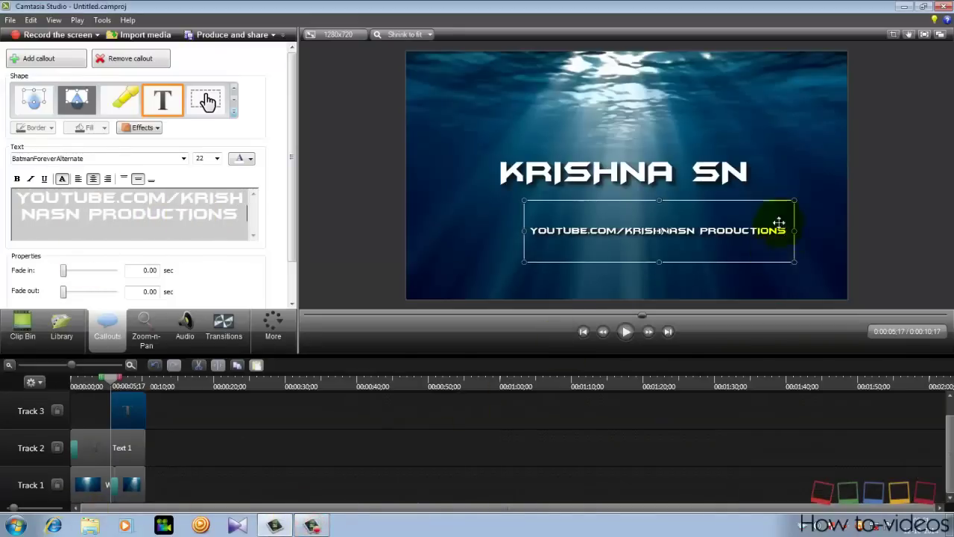
{"action": "left_click_drag", "start_coordinate": [667, 235], "coordinate": [628, 214]}
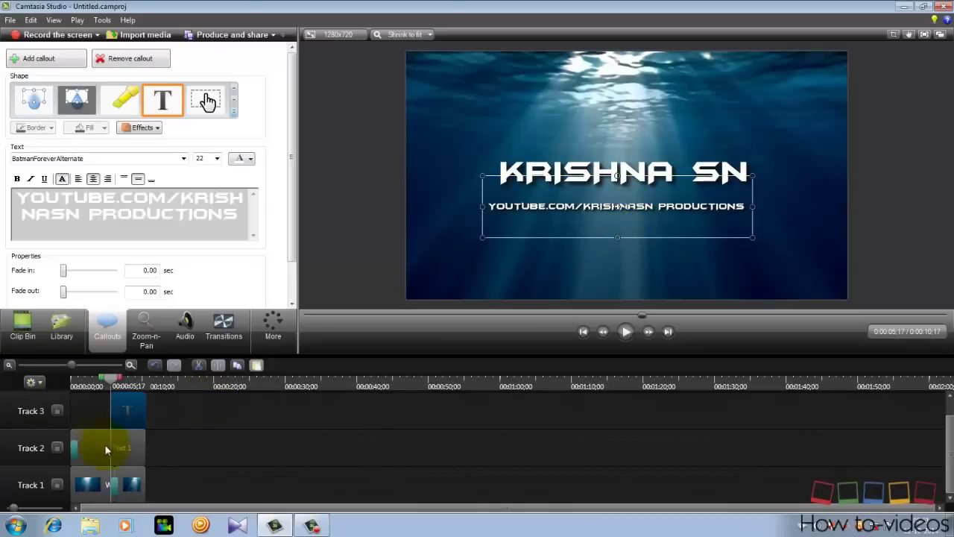
Deselect the callout, rewind, and play then pause the title preview
{"action": "left_click", "coordinate": [181, 455]}
{"action": "left_click", "coordinate": [102, 384]}
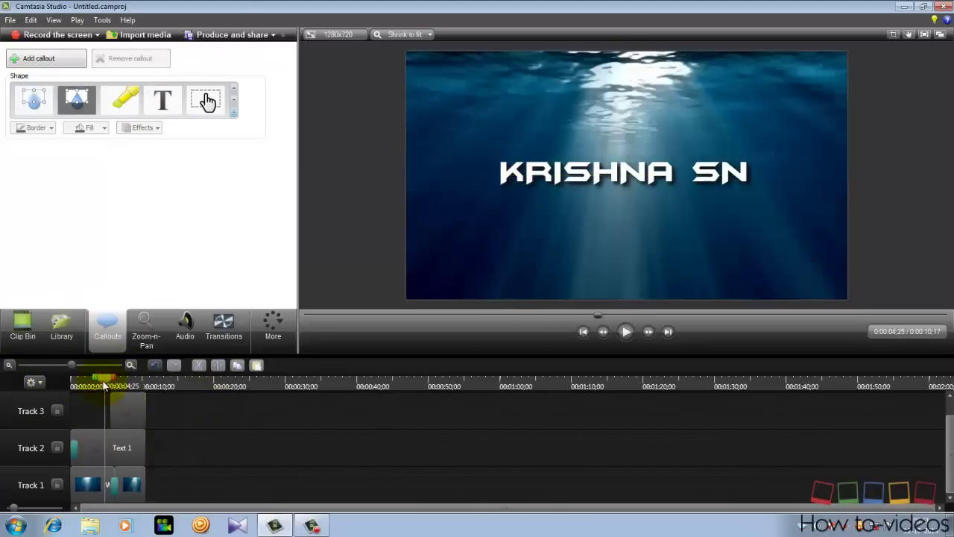
{"action": "left_click", "coordinate": [628, 334]}
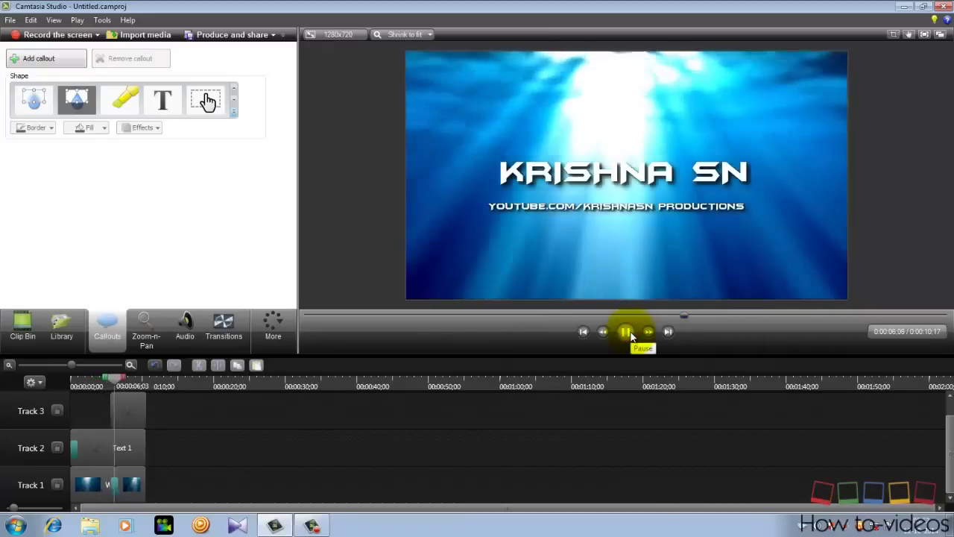
{"action": "left_click", "coordinate": [627, 332]}
Drag the Track 3 channel-address callout clip slightly earlier on the timeline
{"action": "left_click", "coordinate": [128, 411]}
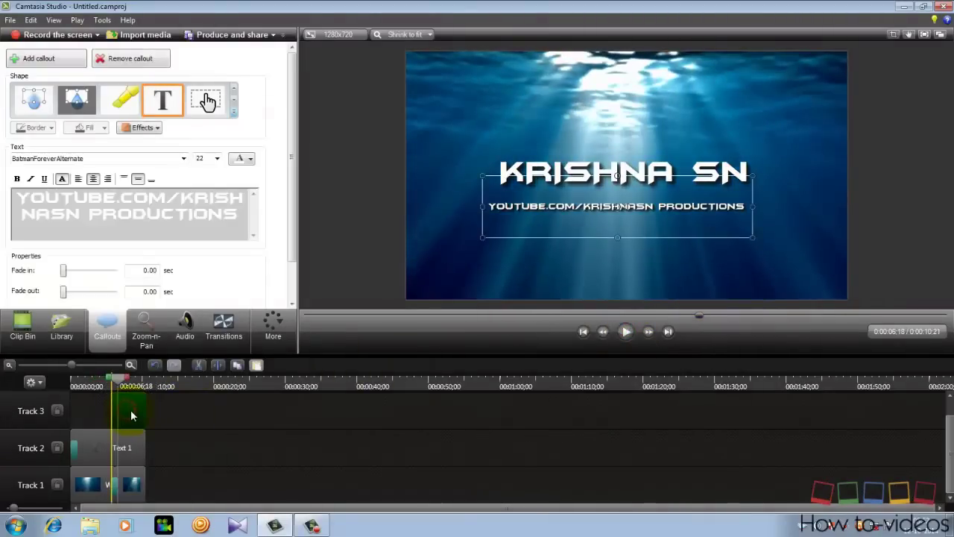
{"action": "left_click_drag", "start_coordinate": [119, 388], "coordinate": [132, 419]}
{"action": "left_click", "coordinate": [131, 406]}
{"action": "left_click", "coordinate": [127, 403]}
{"action": "left_click", "coordinate": [138, 407]}
{"action": "mouse_move", "coordinate": [112, 387]}
{"action": "left_mouse_down"}
{"action": "mouse_move", "coordinate": [134, 406]}
{"action": "mouse_move", "coordinate": [111, 386]}
{"action": "mouse_move", "coordinate": [123, 386]}
{"action": "left_mouse_up"}
Apply the Slide right transition to the Track 3 callout and play the sequence to 11:06
{"action": "left_click", "coordinate": [135, 403]}
{"action": "left_click", "coordinate": [214, 338]}
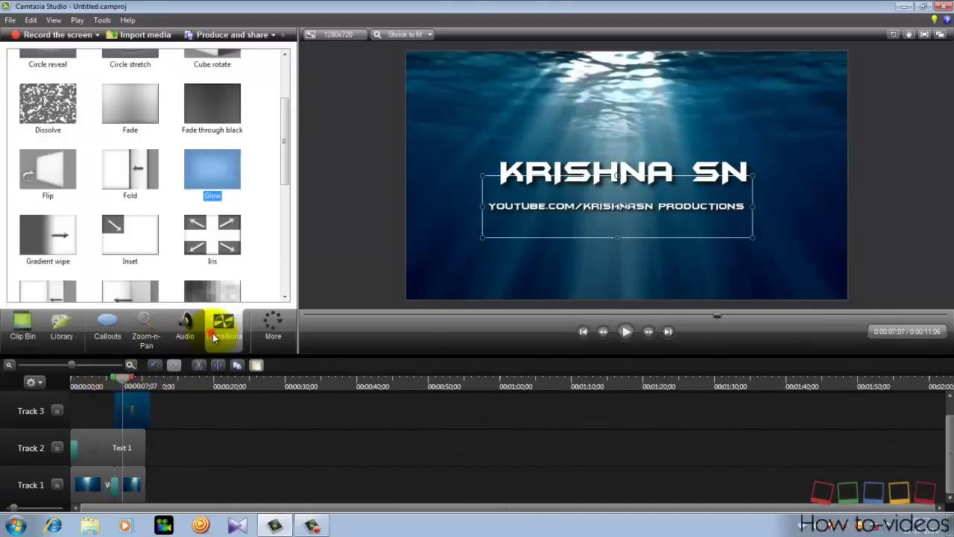
{"action": "left_click_drag", "start_coordinate": [283, 171], "coordinate": [267, 223]}
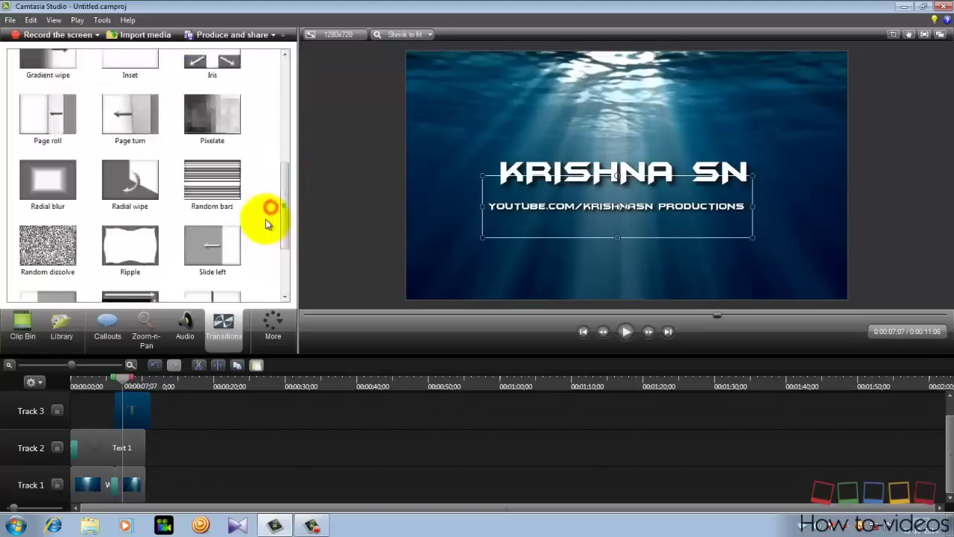
{"action": "scroll", "coordinate": [256, 224], "scroll_direction": "up", "scroll_amount": 5}
{"action": "scroll", "coordinate": [191, 213], "scroll_direction": "down", "scroll_amount": 4}
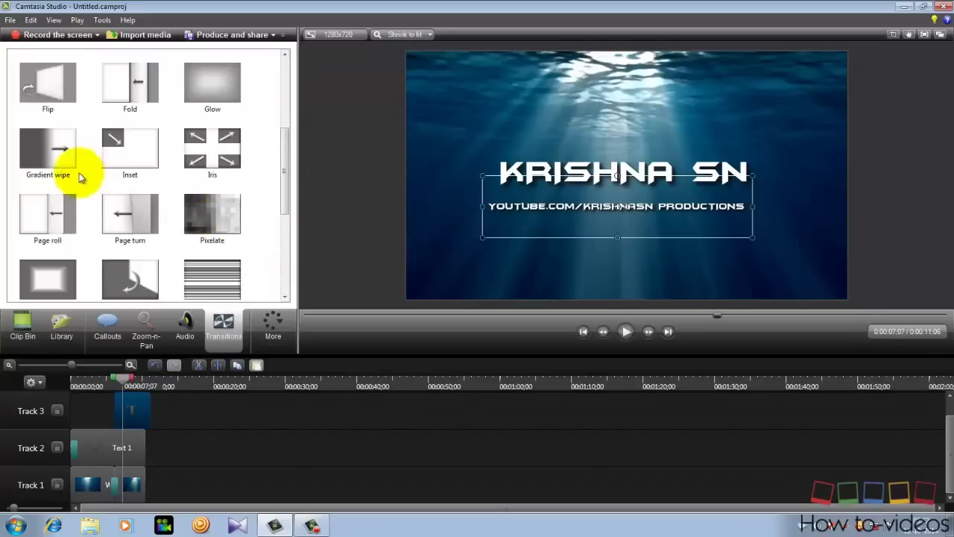
{"action": "scroll", "coordinate": [59, 158], "scroll_direction": "up", "scroll_amount": 3}
{"action": "scroll", "coordinate": [82, 224], "scroll_direction": "down", "scroll_amount": 4}
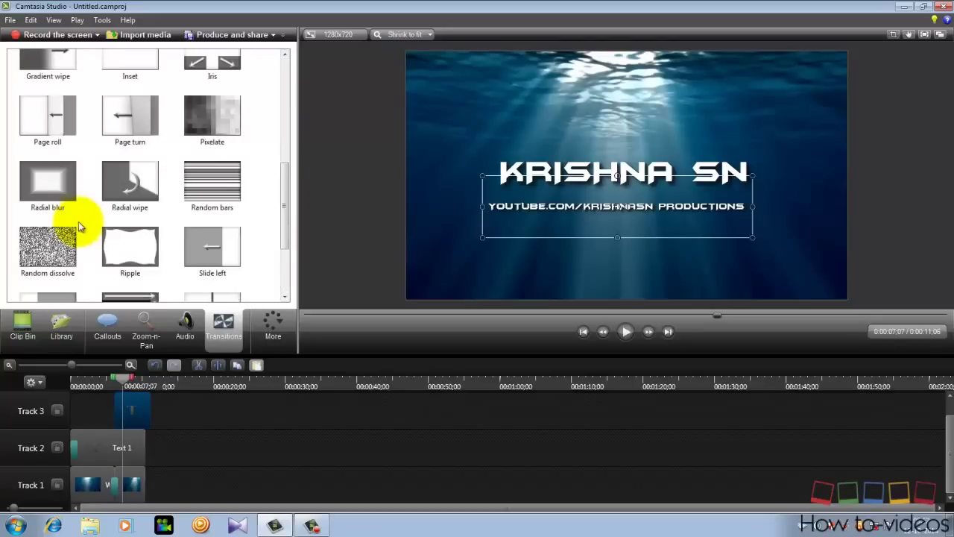
{"action": "scroll", "coordinate": [74, 220], "scroll_direction": "down", "scroll_amount": 3}
{"action": "scroll", "coordinate": [64, 153], "scroll_direction": "up", "scroll_amount": 2}
{"action": "scroll", "coordinate": [64, 149], "scroll_direction": "down", "scroll_amount": 2}
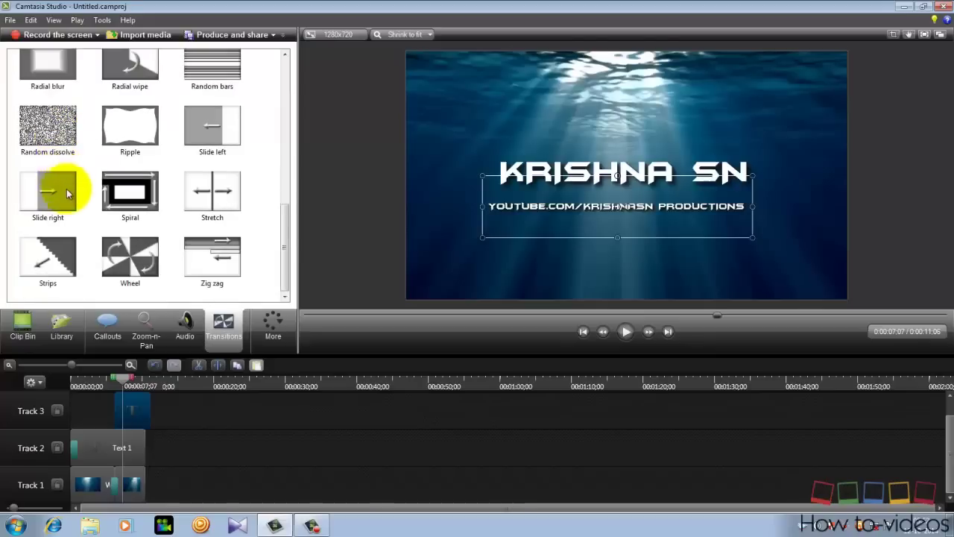
{"action": "mouse_move", "coordinate": [63, 194]}
{"action": "left_mouse_down"}
{"action": "mouse_move", "coordinate": [58, 187]}
{"action": "mouse_move", "coordinate": [119, 415]}
{"action": "left_mouse_up"}
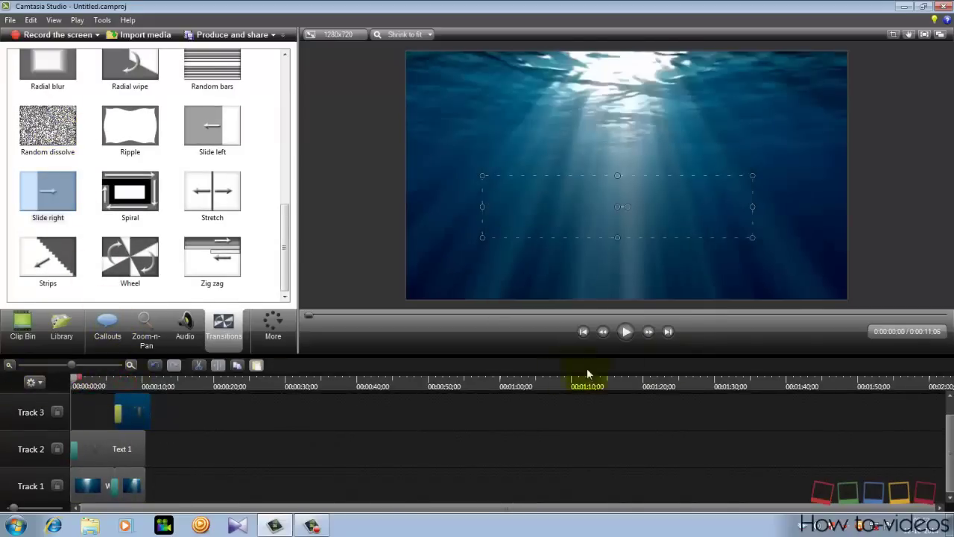
{"action": "left_click", "coordinate": [624, 334]}
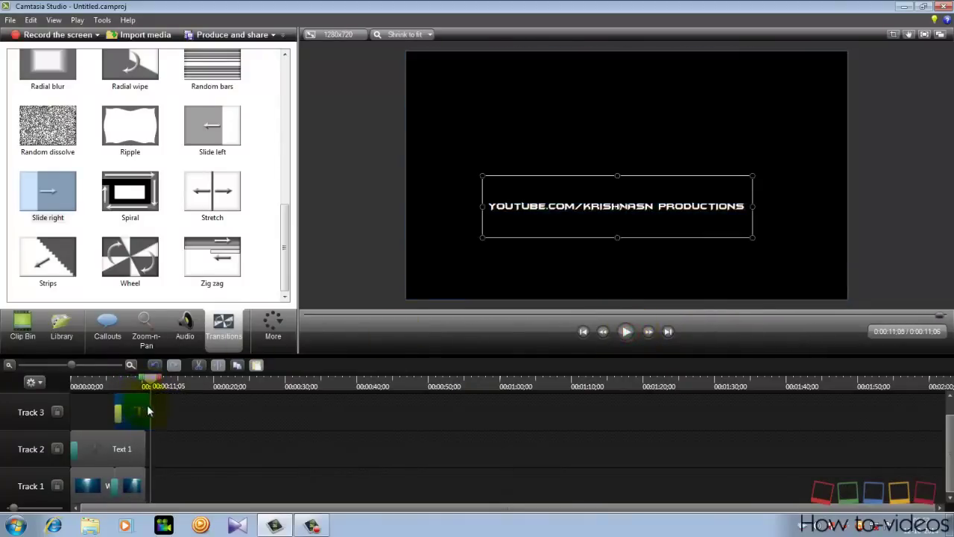
Select the Track 3 subtitle clip, return to 0:00:04:10, and add the Text 1 title clip
{"action": "left_click", "coordinate": [148, 411]}
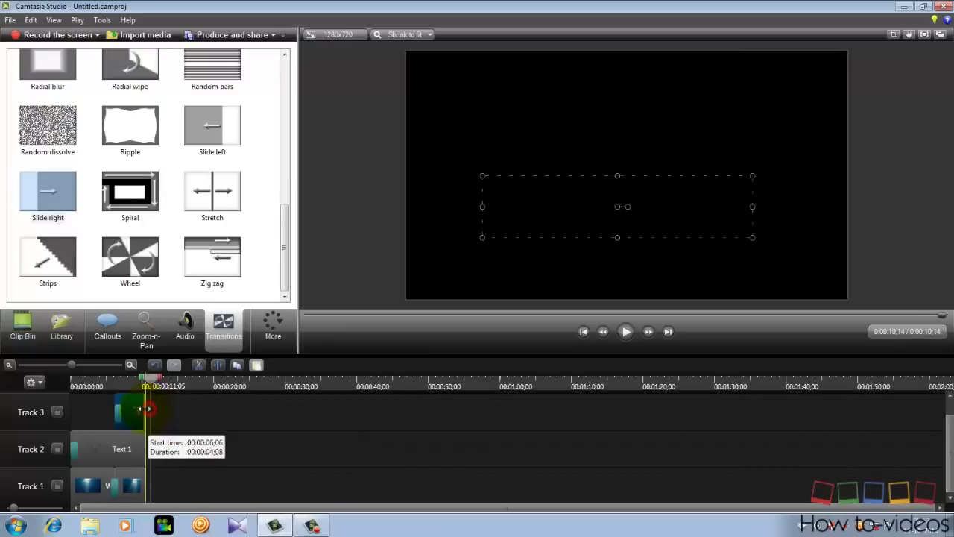
{"action": "left_click_drag", "start_coordinate": [147, 385], "coordinate": [103, 385]}
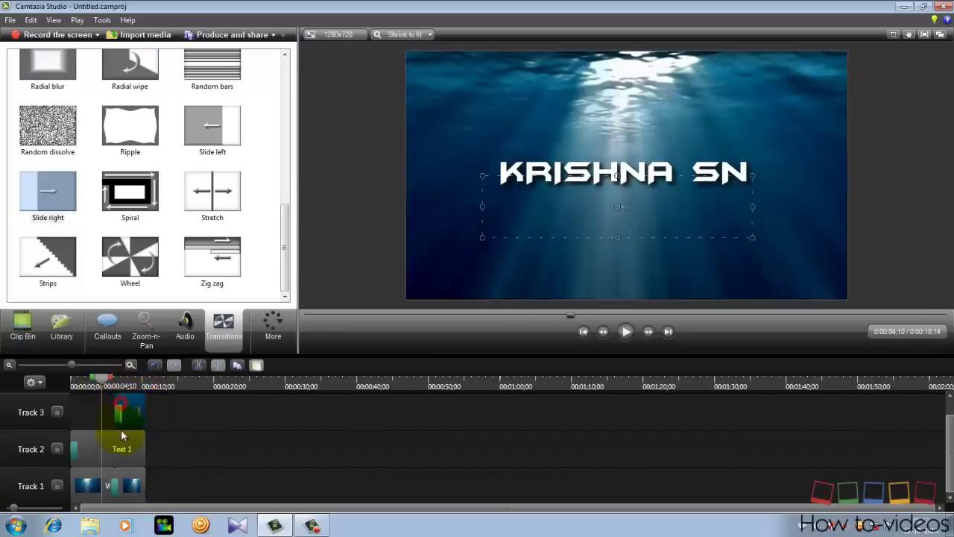
{"action": "left_click", "coordinate": [120, 439]}
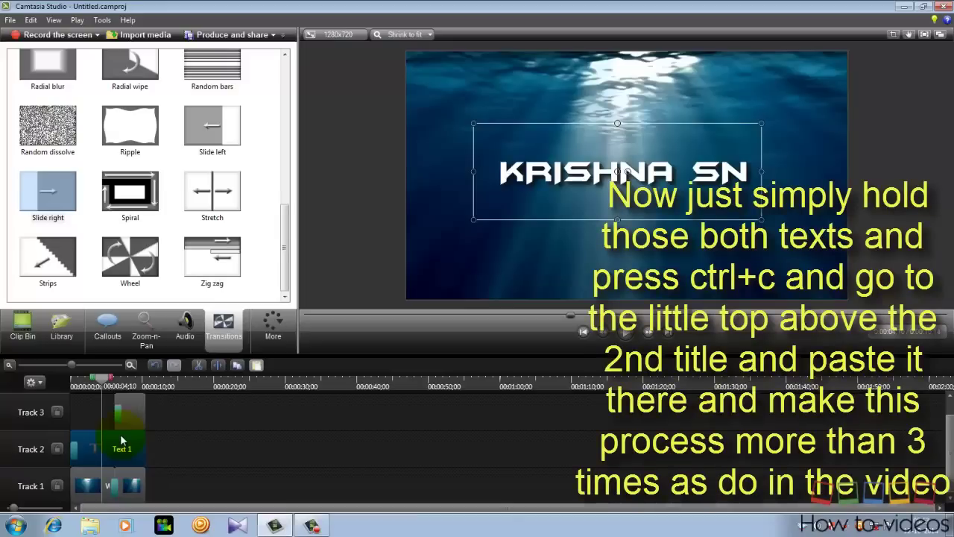
Paste a first copy of both title clips onto new tracks and align them to the timeline start
{"action": "left_click", "coordinate": [138, 404]}
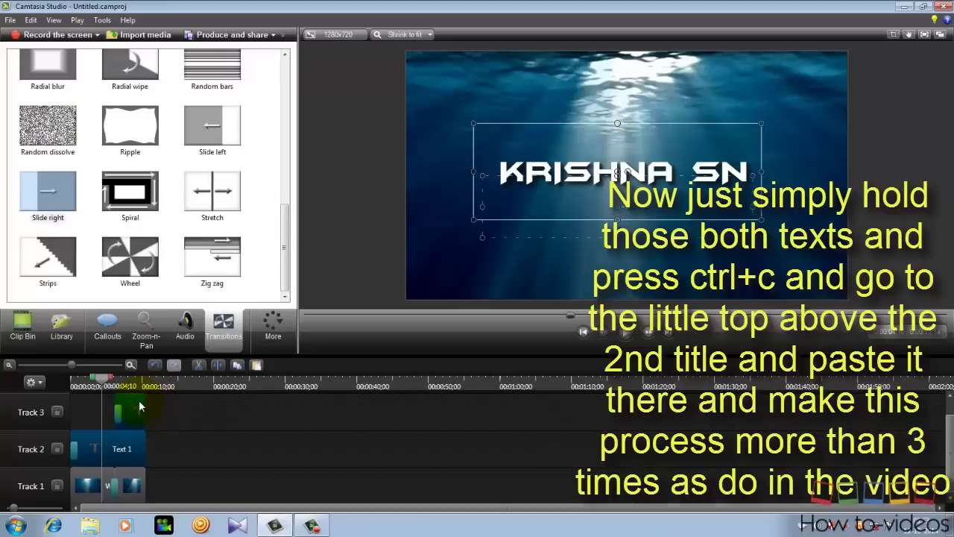
{"action": "scroll", "coordinate": [139, 402], "scroll_direction": "up", "scroll_amount": 1}
{"action": "left_click", "coordinate": [100, 397]}
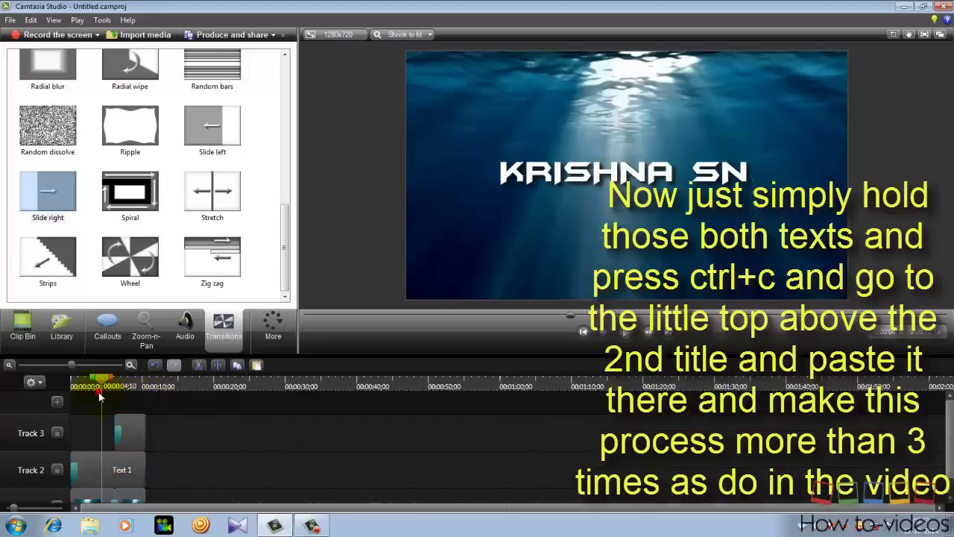
{"action": "key", "text": "ctrl+v"}
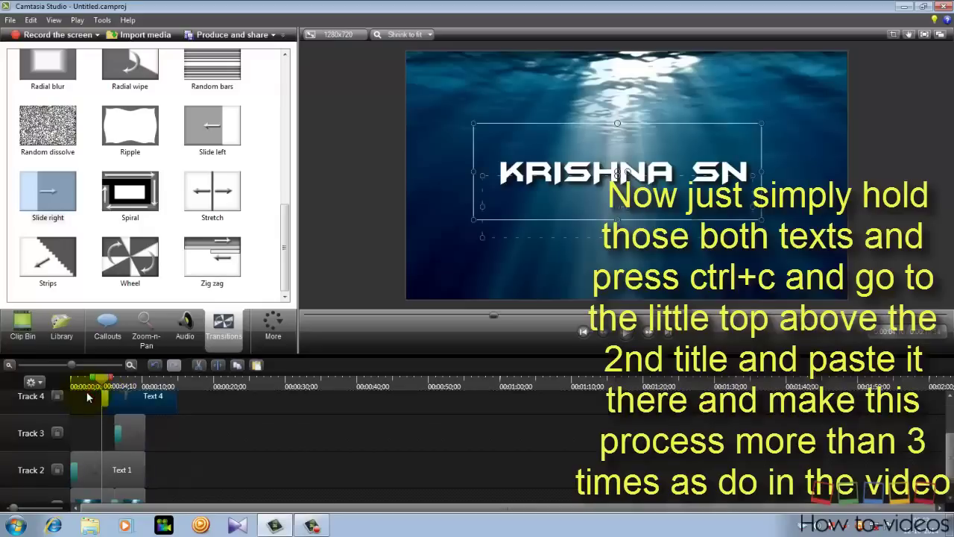
{"action": "scroll", "coordinate": [87, 397], "scroll_direction": "up", "scroll_amount": 1}
{"action": "left_click", "coordinate": [88, 396]}
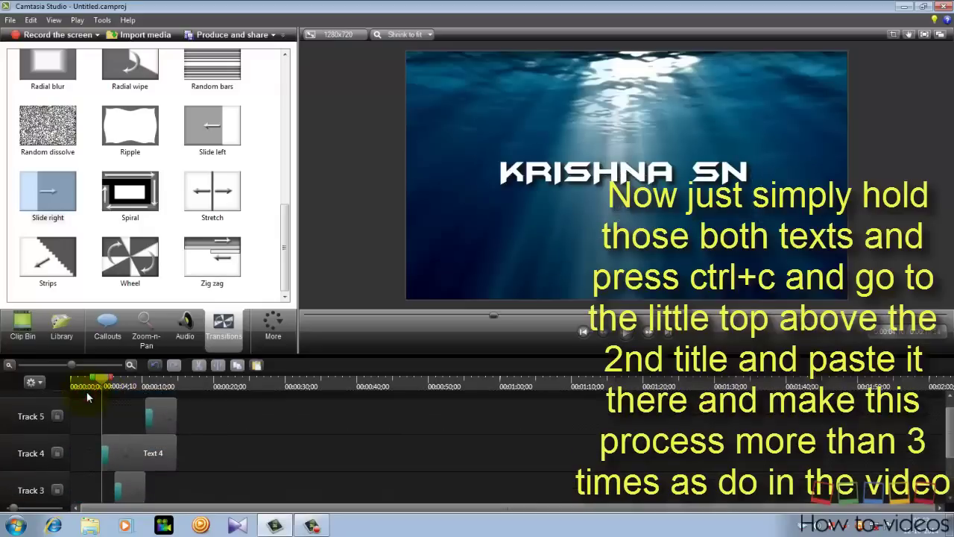
{"action": "left_click", "coordinate": [160, 415]}
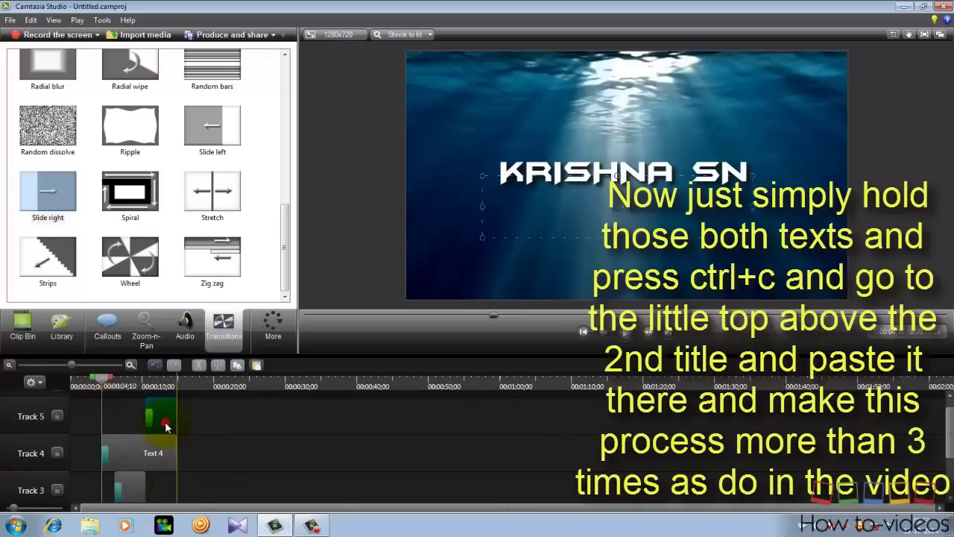
{"action": "left_click_drag", "start_coordinate": [126, 445], "coordinate": [86, 441]}
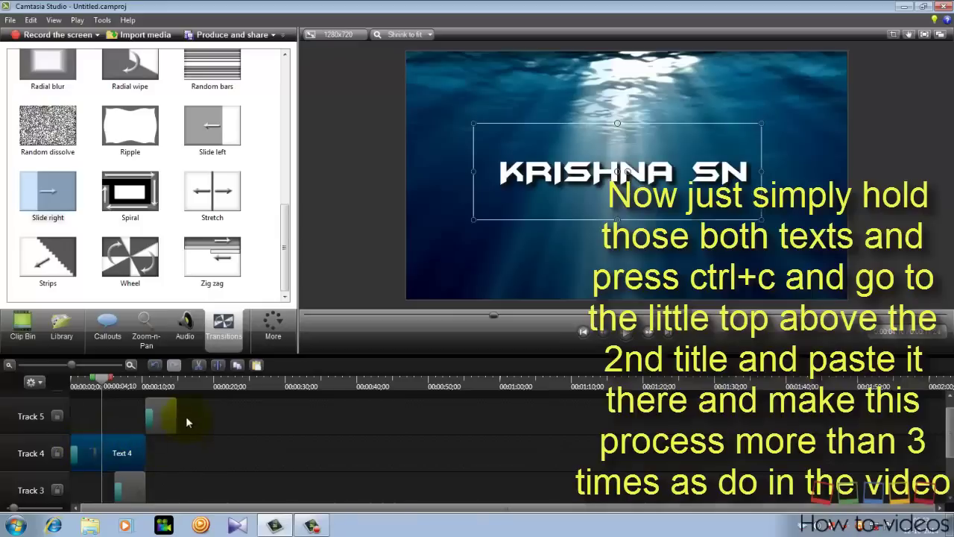
{"action": "left_click_drag", "start_coordinate": [164, 415], "coordinate": [125, 417]}
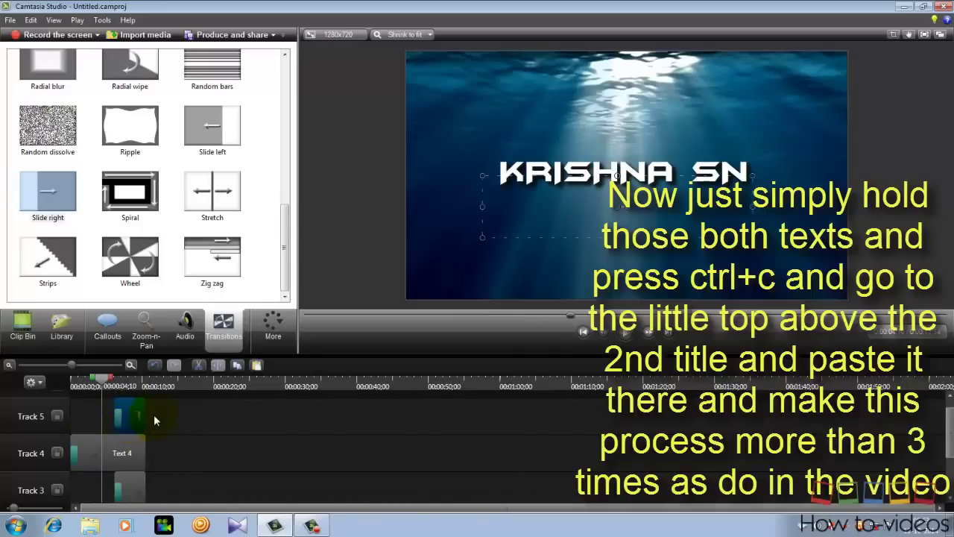
Paste a second copy of the title clips and move it to the timeline start
{"action": "scroll", "coordinate": [154, 421], "scroll_direction": "up", "scroll_amount": 1}
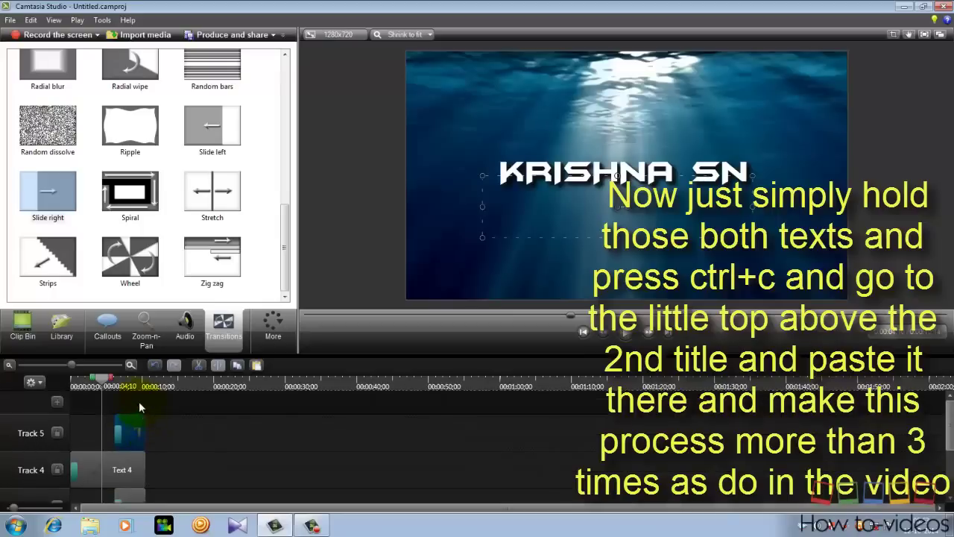
{"action": "left_click", "coordinate": [138, 401]}
{"action": "key", "text": "ctrl+v"}
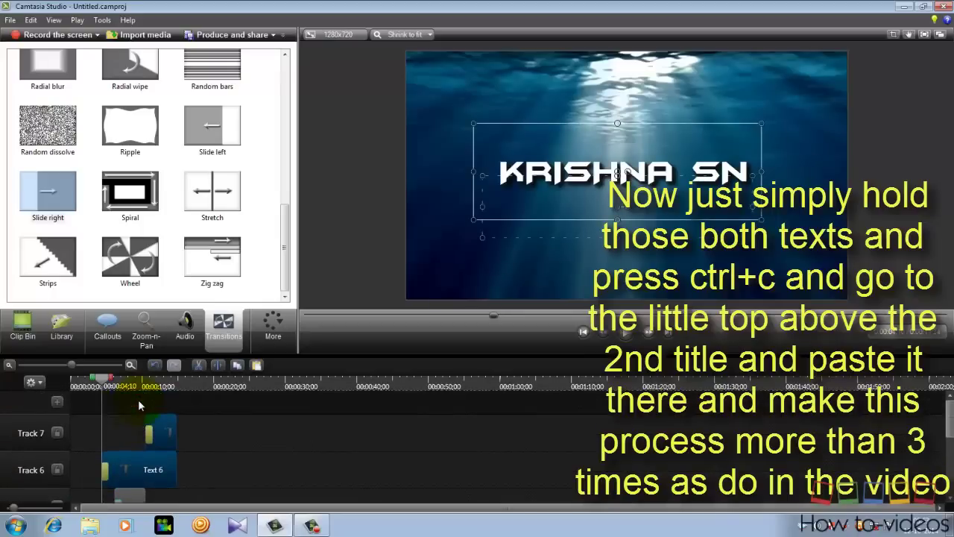
{"action": "left_click_drag", "start_coordinate": [153, 435], "coordinate": [121, 437]}
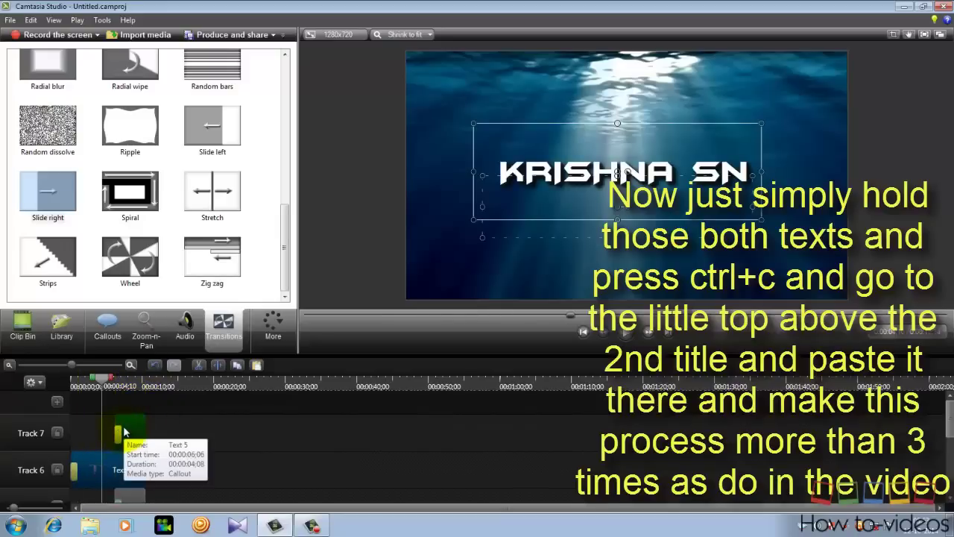
Paste a third copy of the title clips and move it to the timeline start
{"action": "left_click", "coordinate": [130, 389]}
{"action": "left_click", "coordinate": [161, 403]}
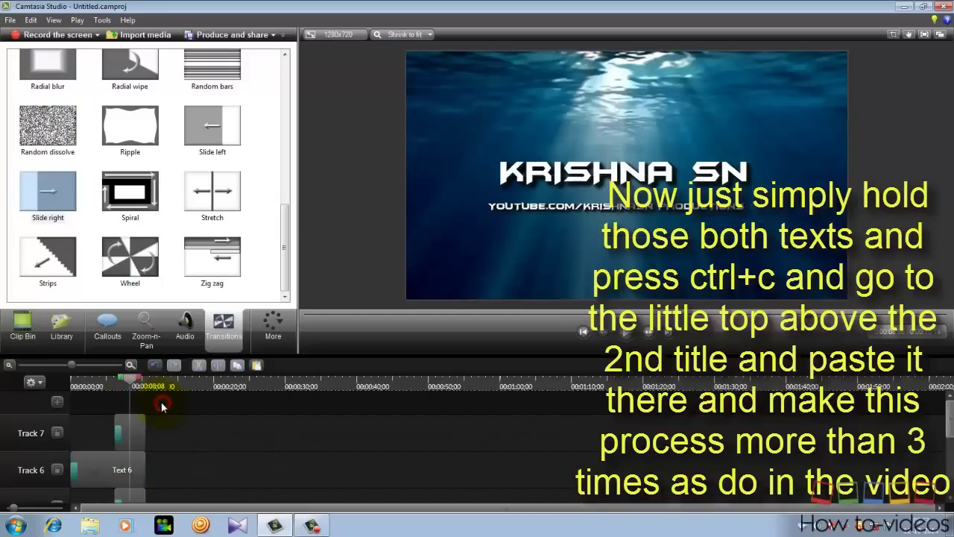
{"action": "key", "text": "ctrl+v"}
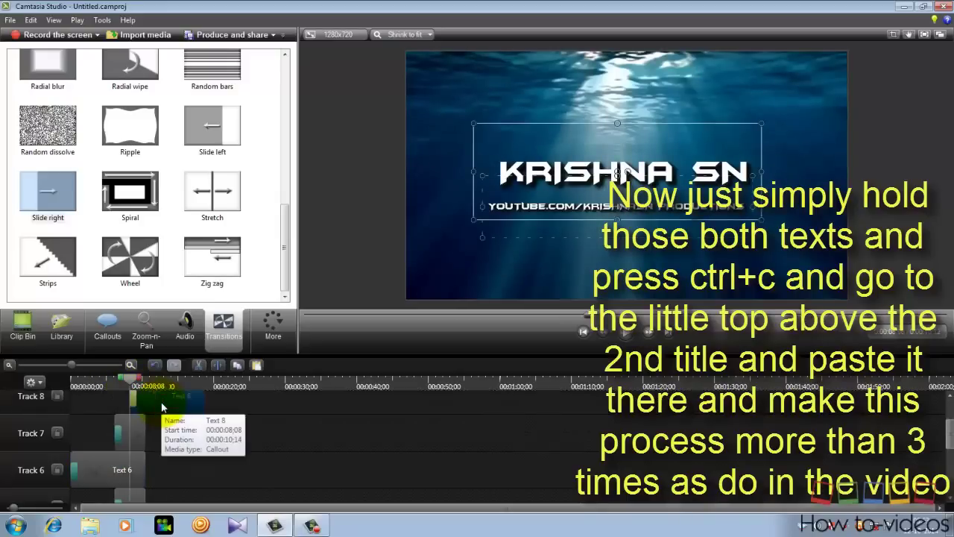
{"action": "left_click", "coordinate": [158, 405]}
{"action": "left_click_drag", "start_coordinate": [158, 405], "coordinate": [75, 427]}
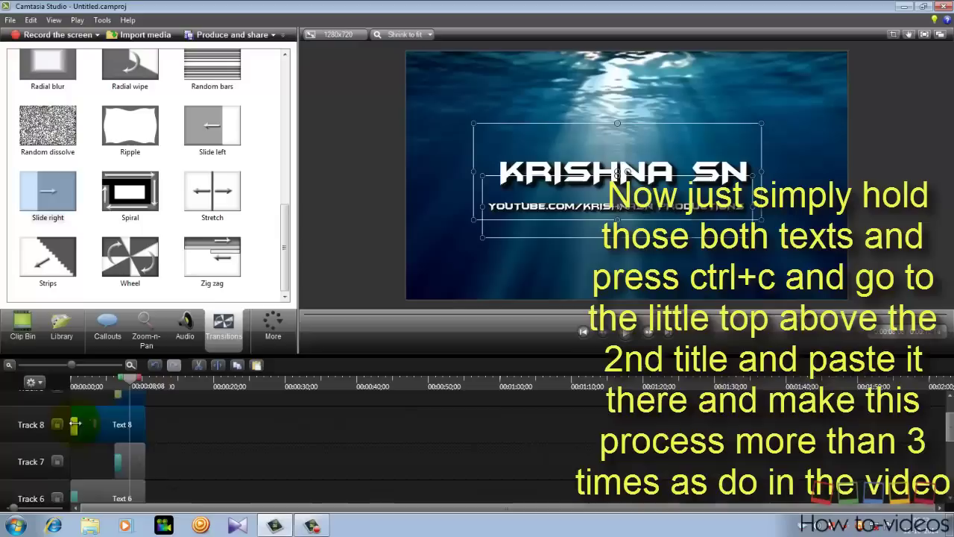
Nudge the top main title box slightly down in the preview frame
{"action": "scroll", "coordinate": [75, 427], "scroll_direction": "down", "scroll_amount": 3}
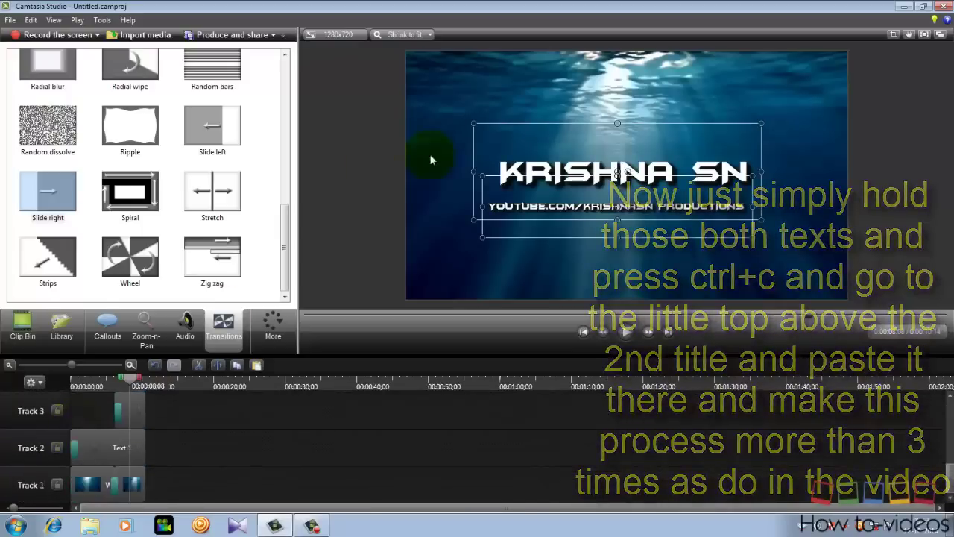
{"action": "left_click", "coordinate": [561, 125]}
{"action": "left_click", "coordinate": [603, 155]}
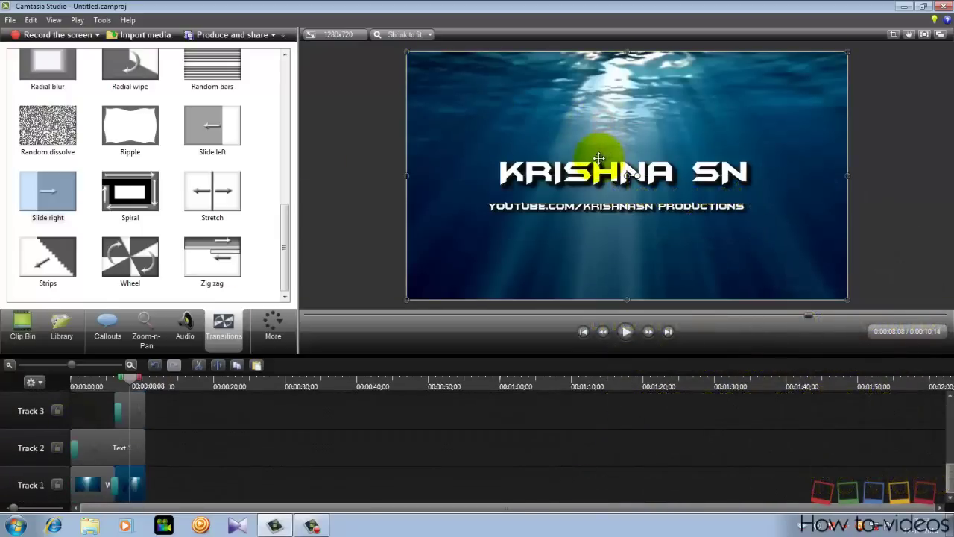
{"action": "left_click_drag", "start_coordinate": [598, 158], "coordinate": [600, 162]}
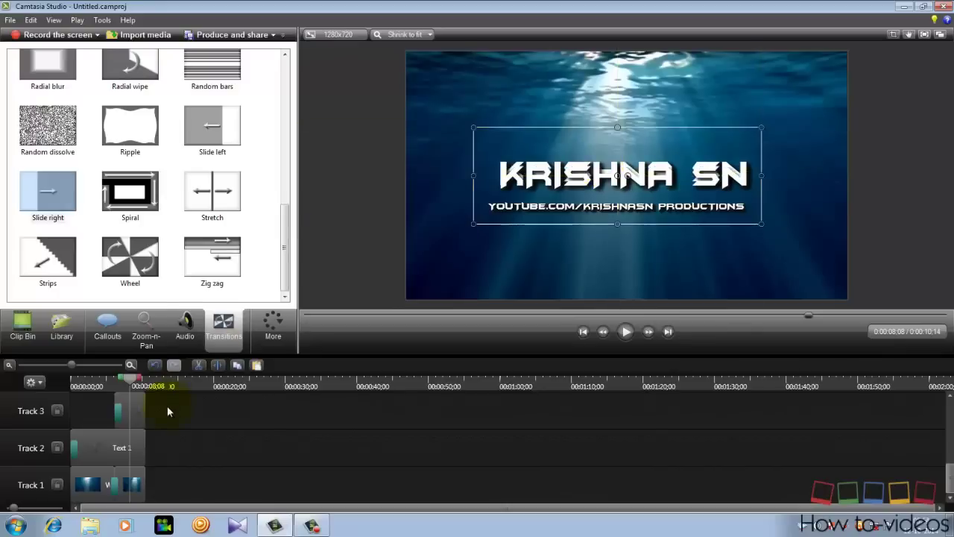
Offset the top KRISHNA SN title layer a few pixels to reveal depth
{"action": "left_click_drag", "start_coordinate": [950, 481], "coordinate": [951, 381]}
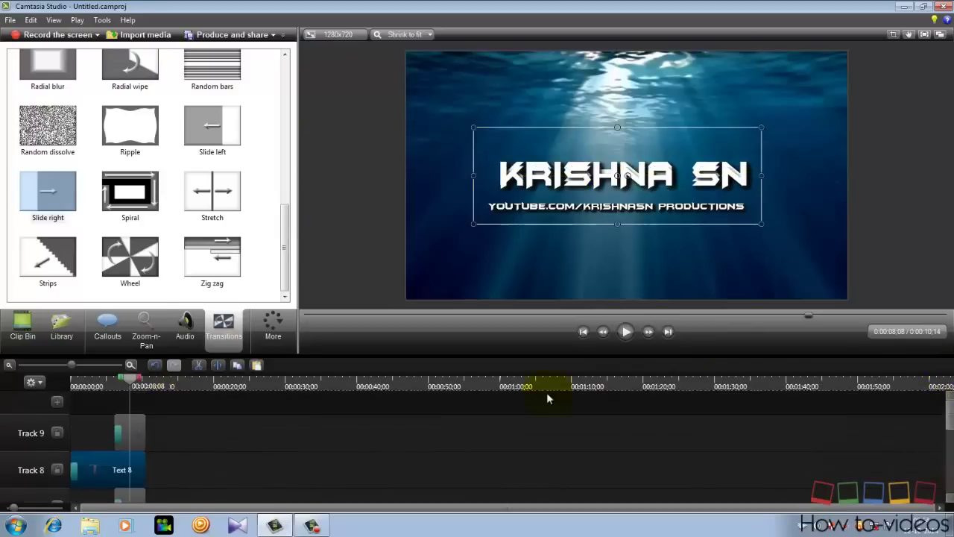
{"action": "left_click_drag", "start_coordinate": [589, 157], "coordinate": [580, 172]}
{"action": "left_click", "coordinate": [576, 220]}
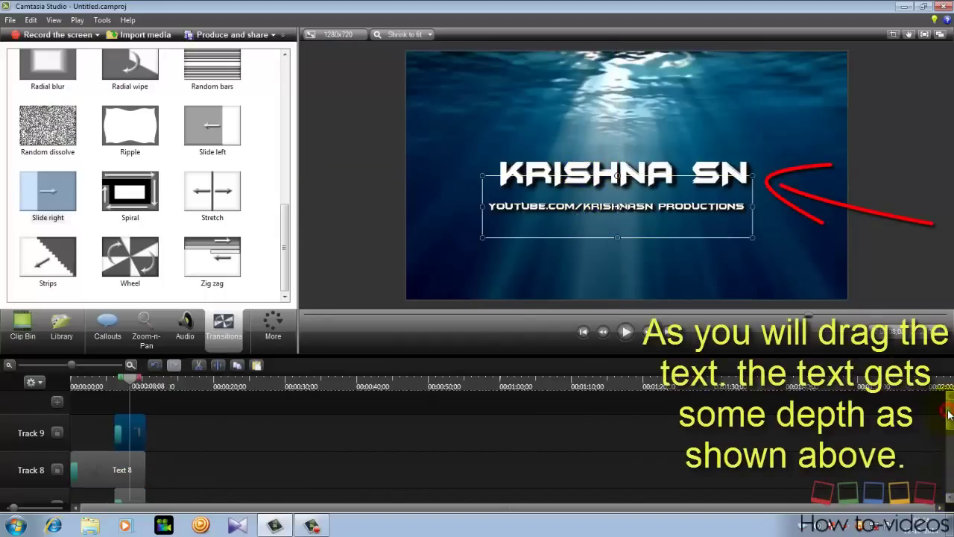
{"action": "left_click_drag", "start_coordinate": [948, 416], "coordinate": [945, 422]}
Shift the top channel-address subtitle layer slightly so the copies beneath show as 3D depth
{"action": "double_click", "coordinate": [134, 407]}
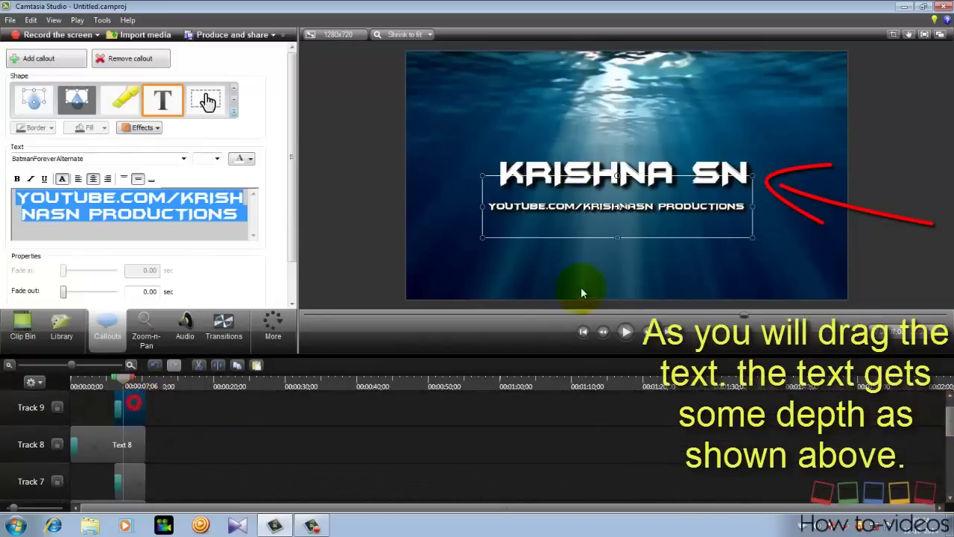
{"action": "mouse_move", "coordinate": [581, 207]}
{"action": "left_mouse_down"}
{"action": "mouse_move", "coordinate": [579, 215]}
{"action": "mouse_move", "coordinate": [589, 203]}
{"action": "left_mouse_up"}
{"action": "left_click", "coordinate": [588, 261]}
{"action": "left_click", "coordinate": [593, 212]}
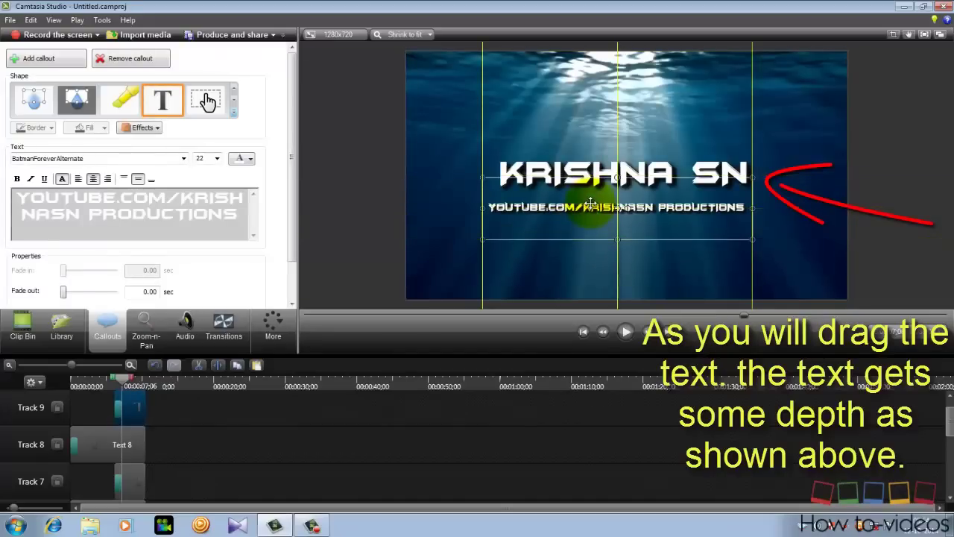
{"action": "left_click", "coordinate": [554, 446]}
{"action": "left_click", "coordinate": [524, 206]}
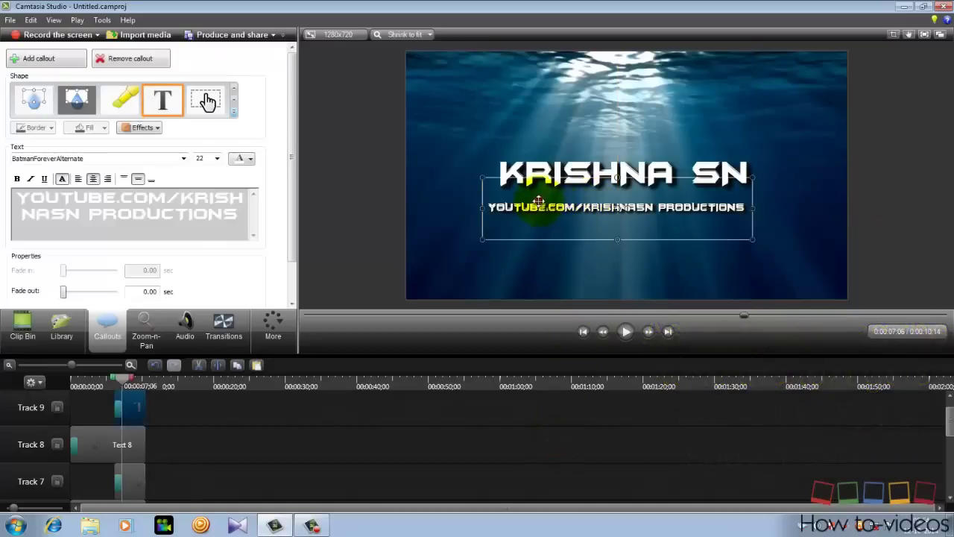
{"action": "left_click_drag", "start_coordinate": [525, 206], "coordinate": [547, 209]}
{"action": "left_click", "coordinate": [624, 431]}
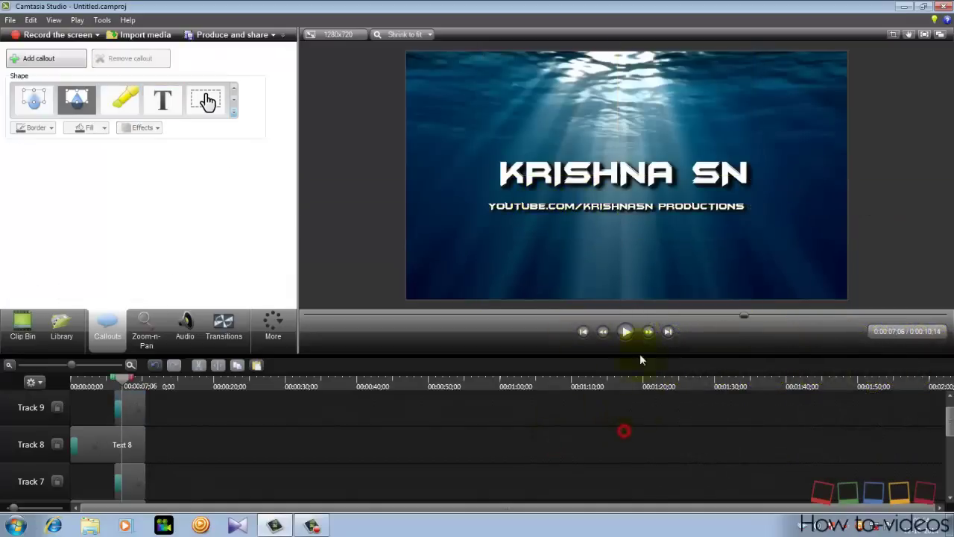
{"action": "scroll", "coordinate": [607, 400], "scroll_direction": "down", "scroll_amount": 2}
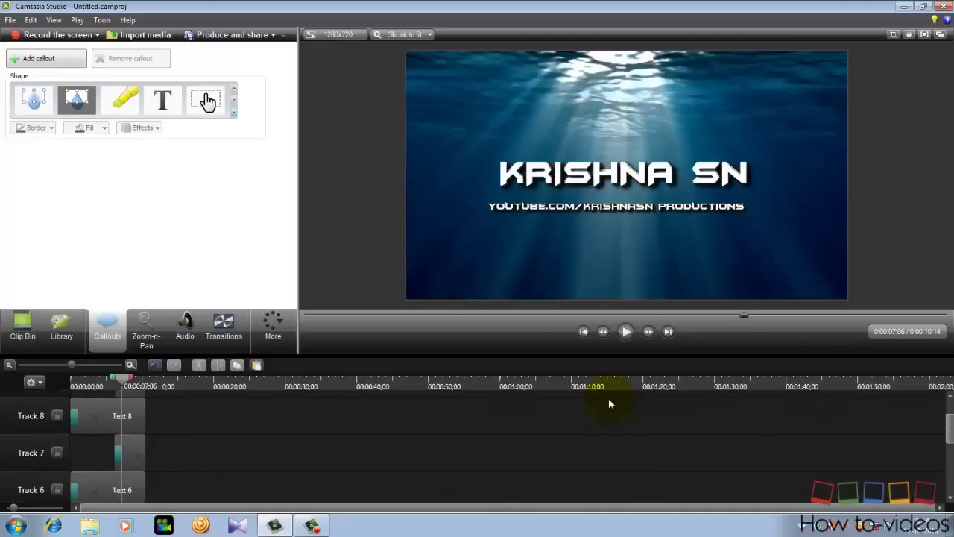
{"action": "scroll", "coordinate": [246, 424], "scroll_direction": "up", "scroll_amount": 3}
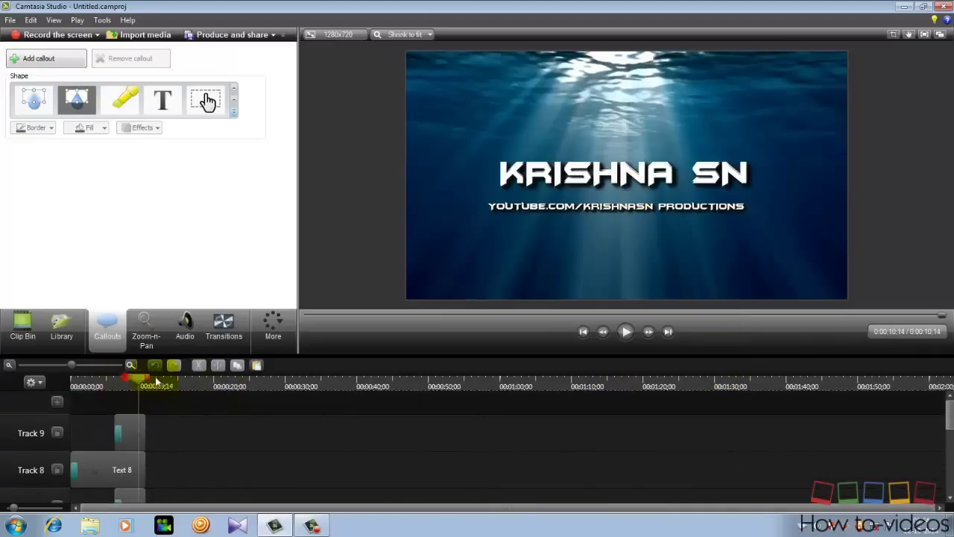
{"action": "left_click_drag", "start_coordinate": [157, 381], "coordinate": [74, 381]}
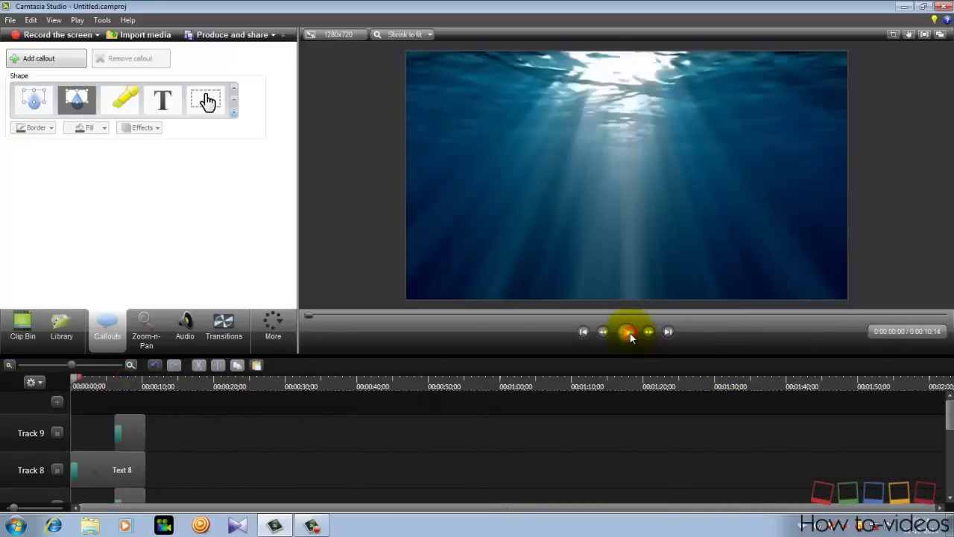
{"action": "left_click", "coordinate": [626, 332]}
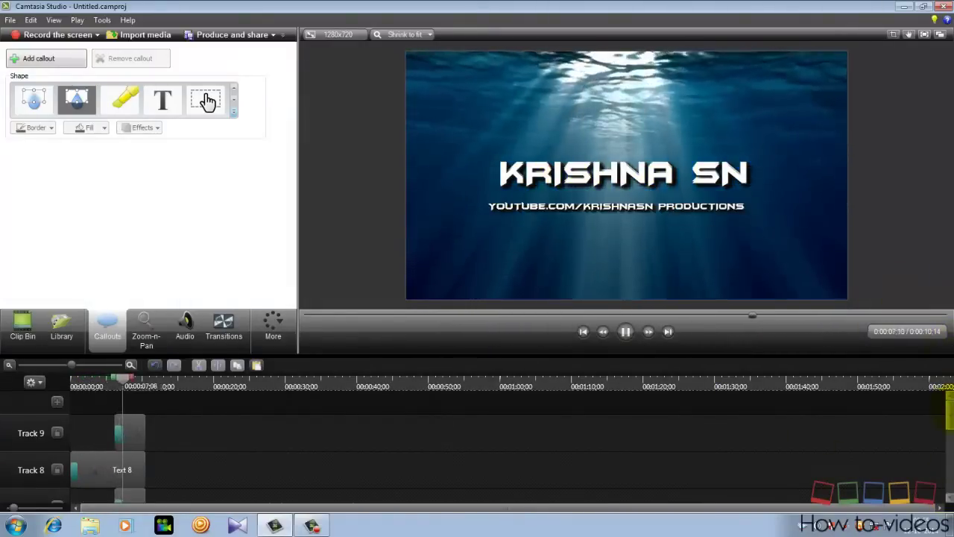
Stop playback and import MUSIC.mp3 into the media clips
{"action": "left_click", "coordinate": [626, 331]}
{"action": "left_click", "coordinate": [15, 324]}
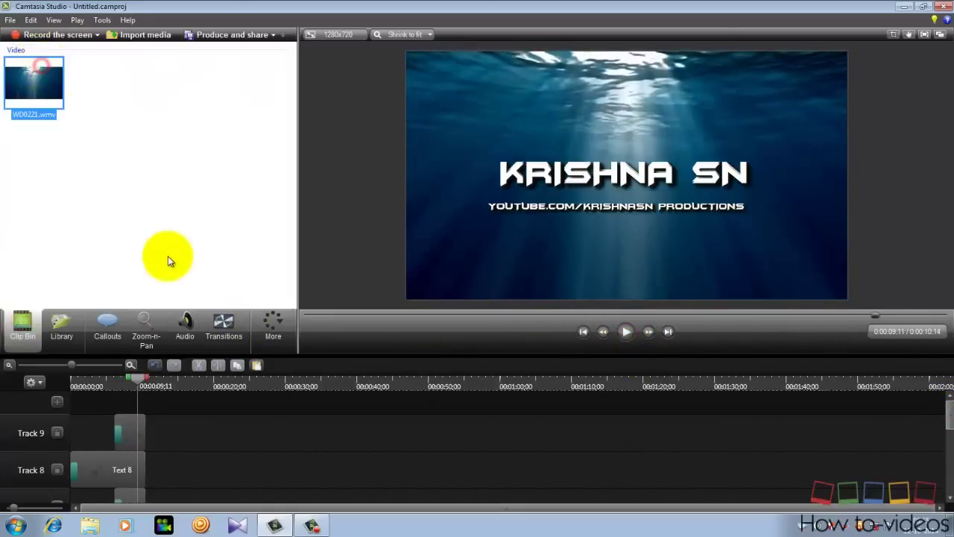
{"action": "left_click", "coordinate": [140, 36]}
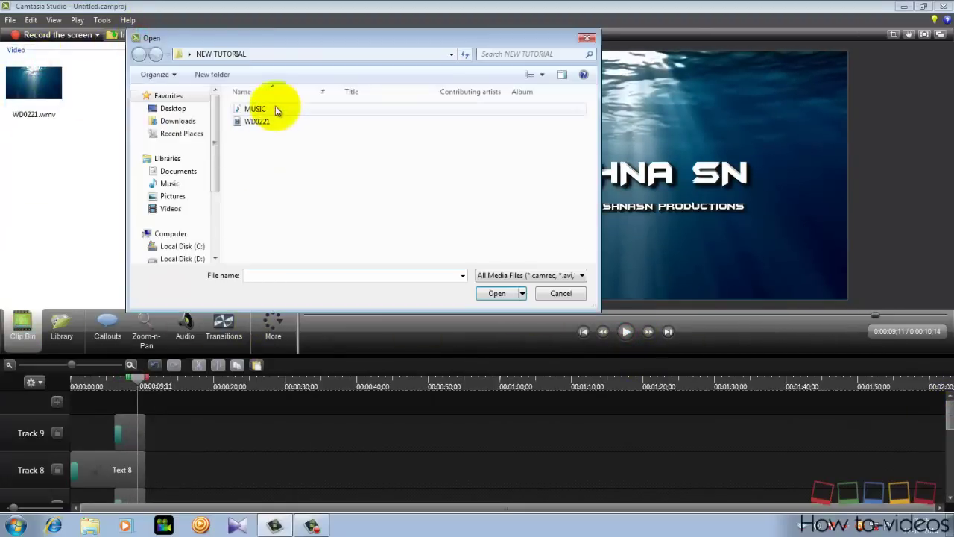
{"action": "left_click", "coordinate": [275, 108]}
{"action": "left_click", "coordinate": [495, 293]}
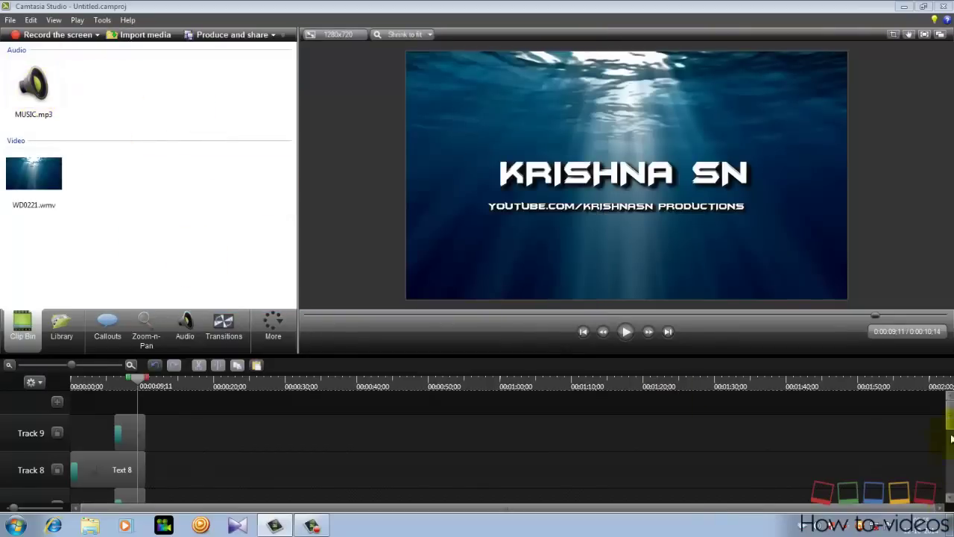
{"action": "scroll", "coordinate": [952, 438], "scroll_direction": "down", "scroll_amount": 6}
{"action": "left_click", "coordinate": [33, 84]}
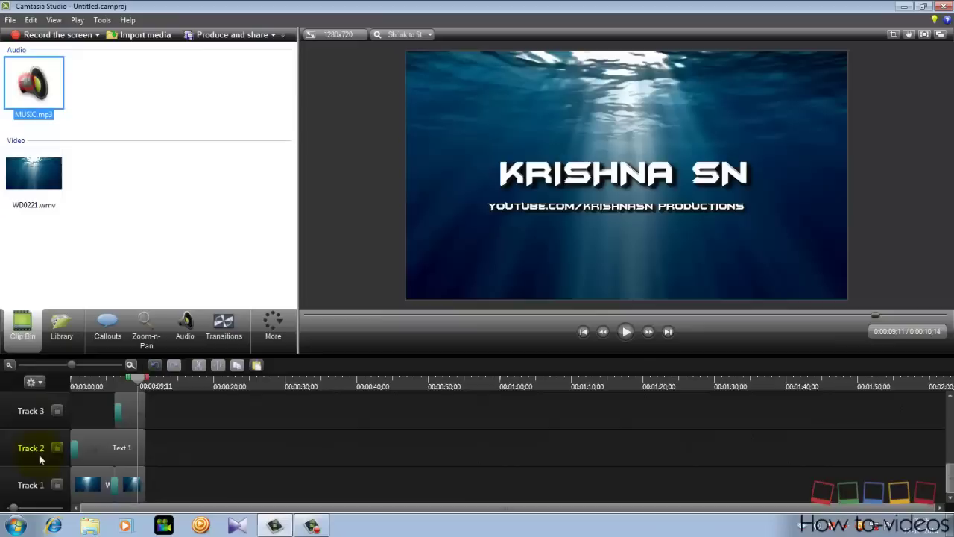
Insert a new track below the video, place MUSIC.mp3 on it, and trim it to the video's end
{"action": "right_click", "coordinate": [40, 486]}
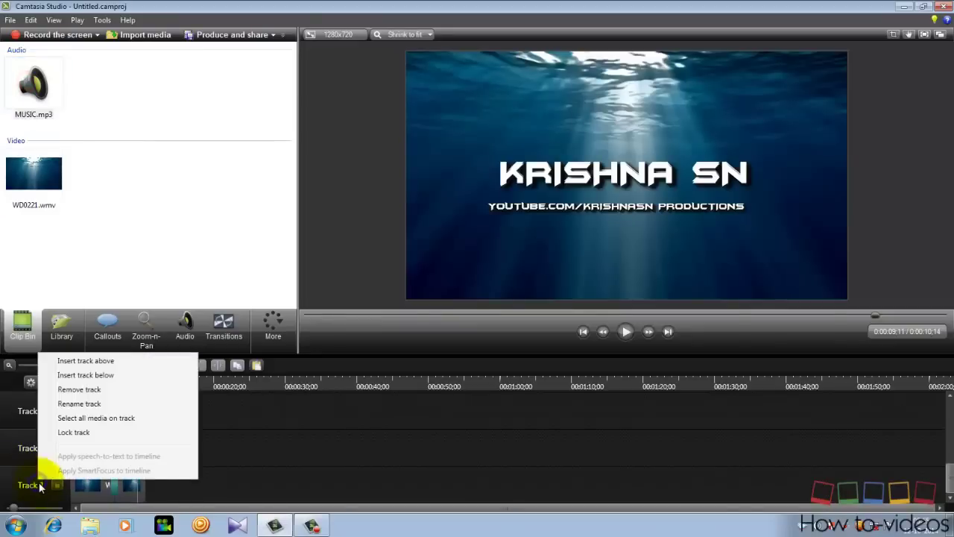
{"action": "left_click", "coordinate": [82, 375]}
{"action": "left_click_drag", "start_coordinate": [27, 85], "coordinate": [128, 440]}
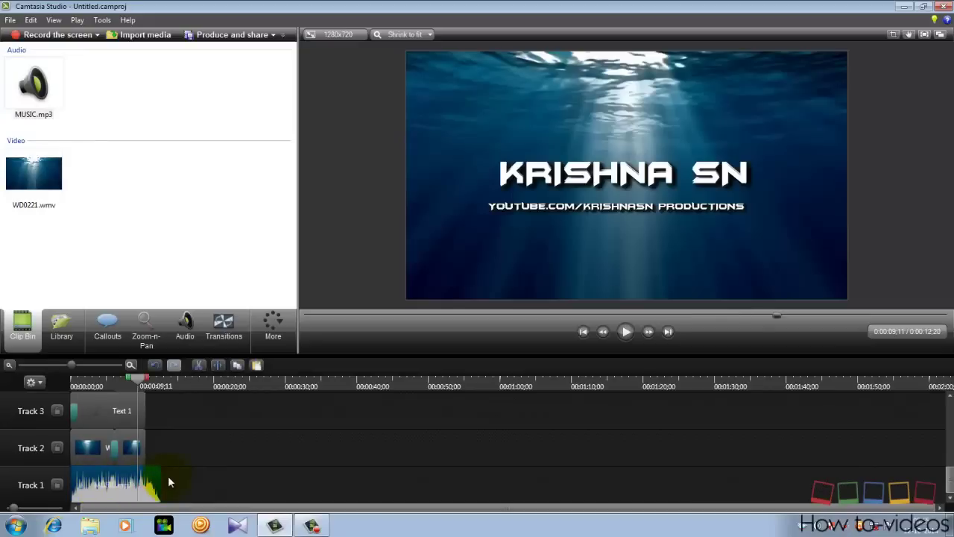
{"action": "left_click_drag", "start_coordinate": [160, 477], "coordinate": [143, 479]}
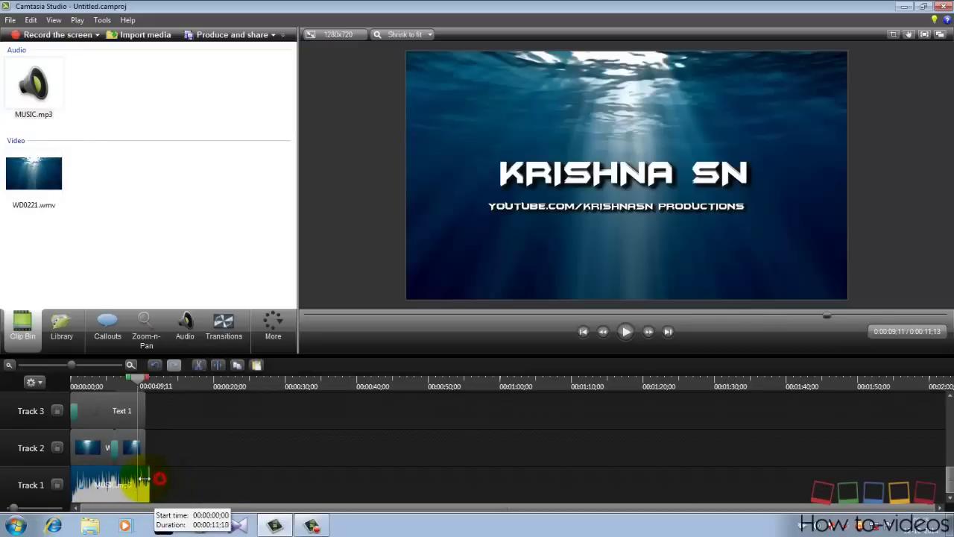
{"action": "left_click_drag", "start_coordinate": [133, 384], "coordinate": [35, 387]}
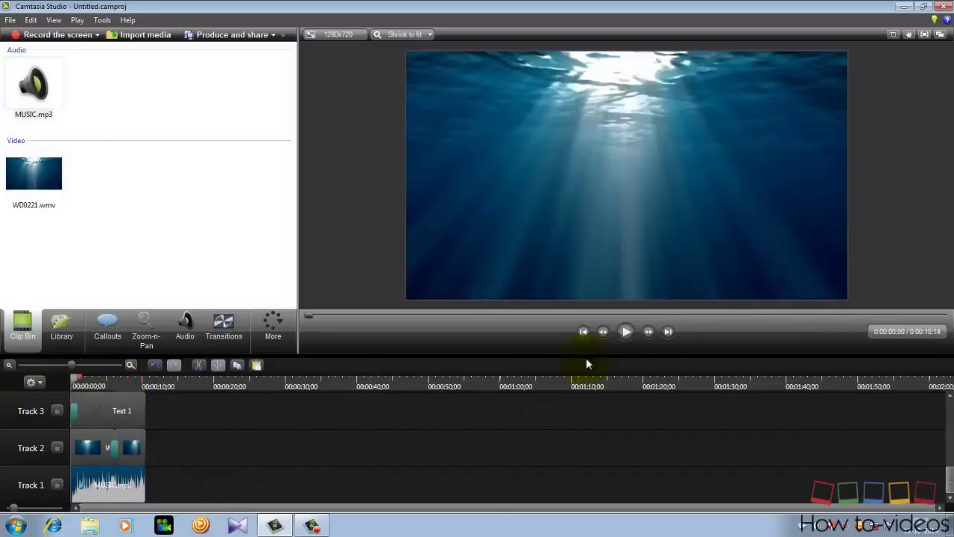
{"action": "left_click", "coordinate": [624, 335]}
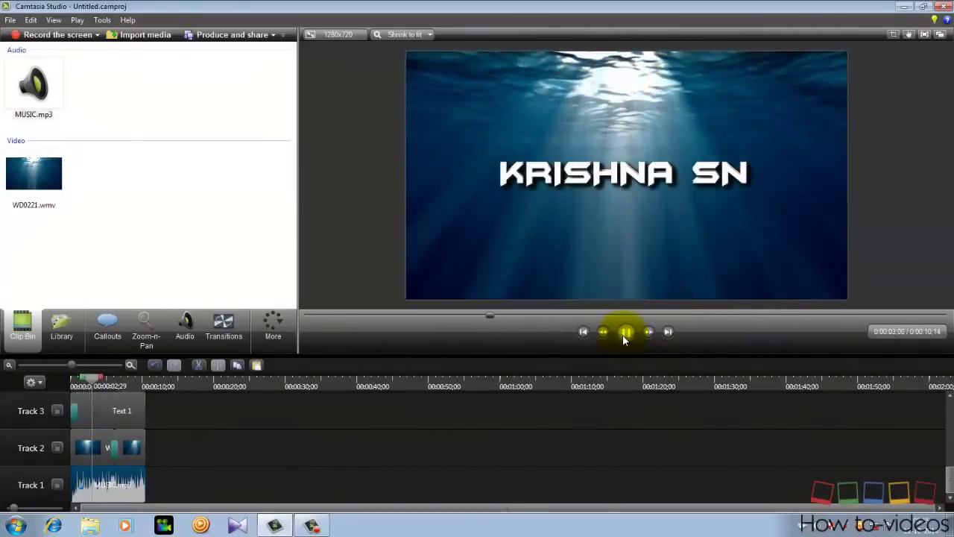
{"action": "left_click", "coordinate": [625, 333]}
{"action": "left_click", "coordinate": [313, 525]}
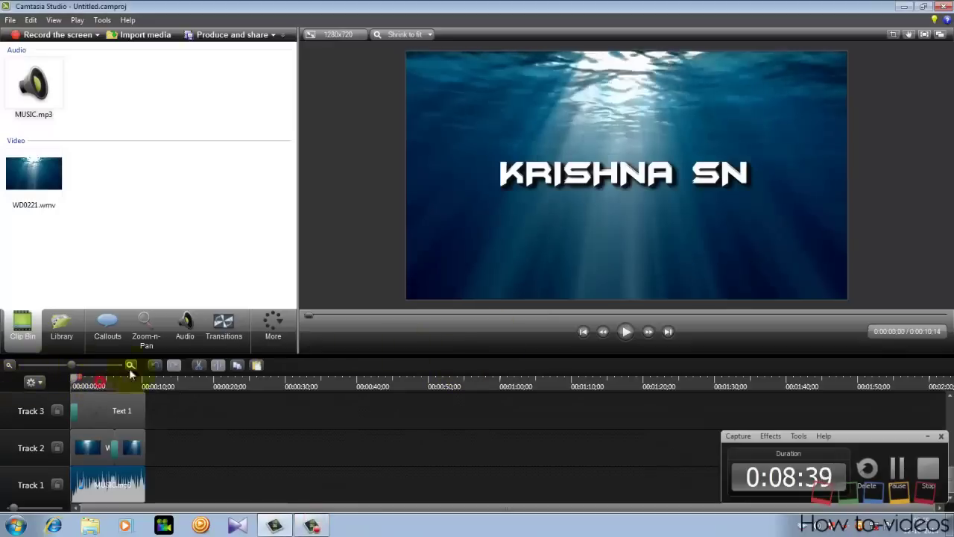
{"action": "left_click", "coordinate": [583, 331]}
{"action": "left_click", "coordinate": [625, 331]}
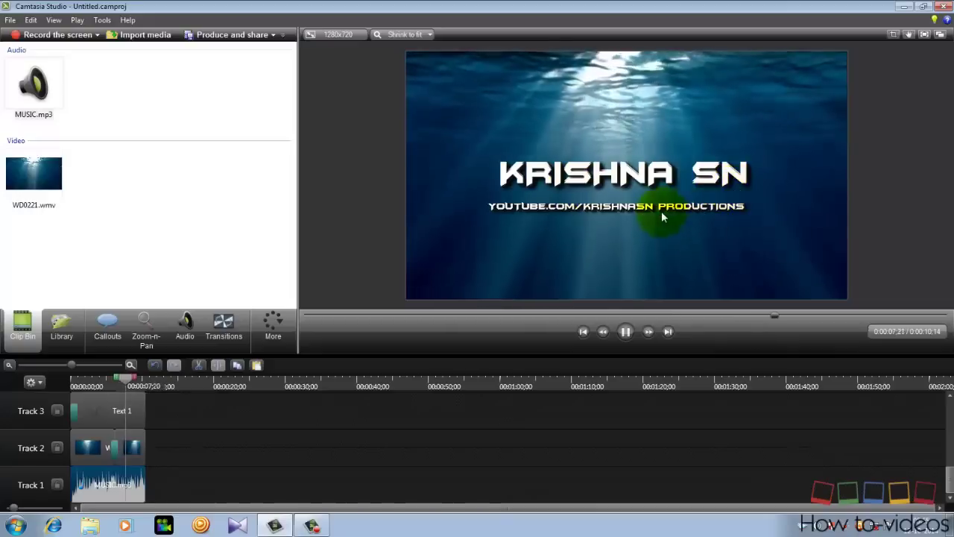
{"action": "left_click", "coordinate": [626, 331]}
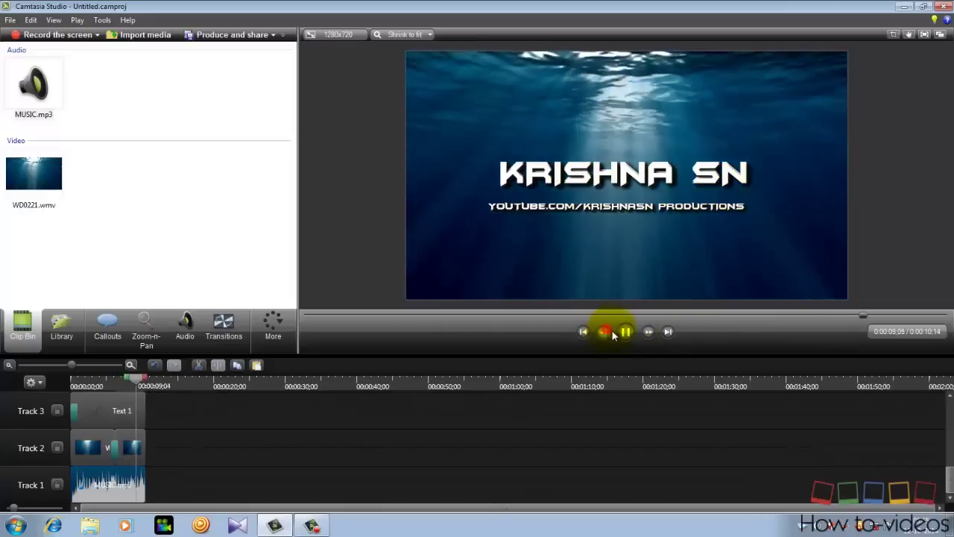
Start producing with custom production settings, WMV output and the recommended quality profile
{"action": "left_click", "coordinate": [250, 43]}
{"action": "left_click", "coordinate": [596, 156]}
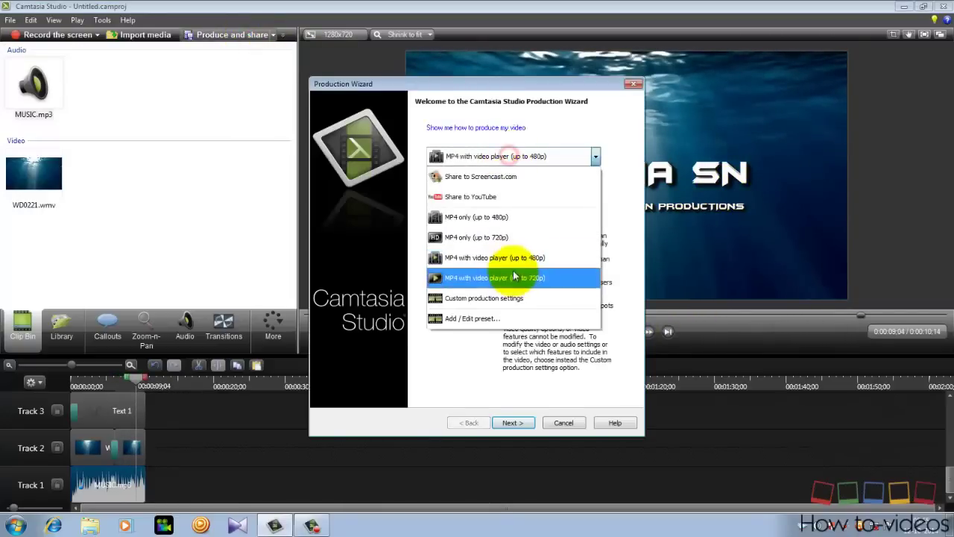
{"action": "left_click", "coordinate": [513, 298]}
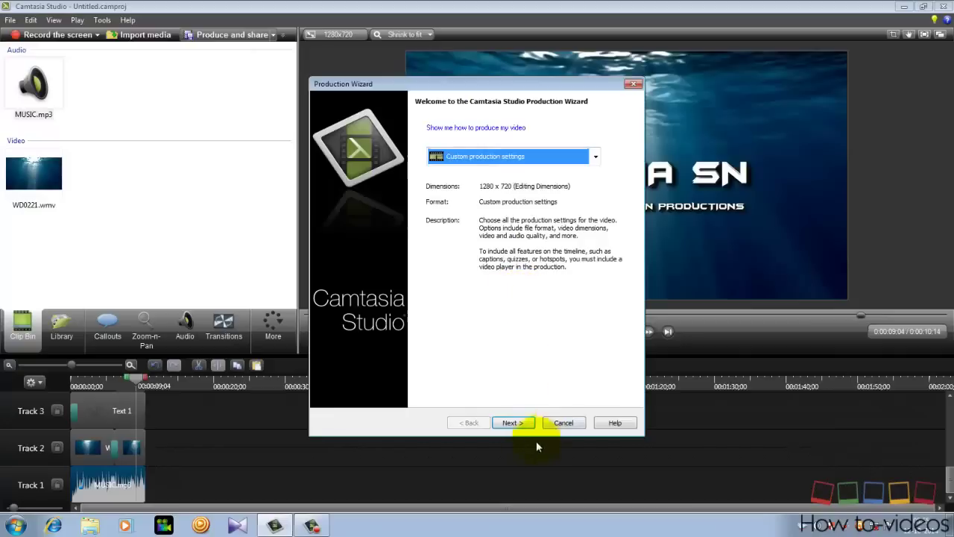
{"action": "left_click", "coordinate": [512, 423]}
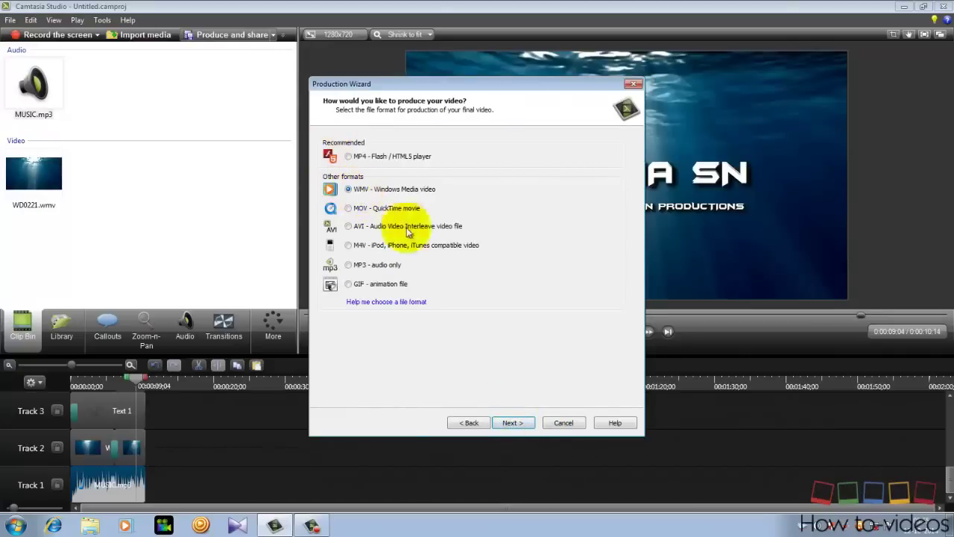
{"action": "left_click", "coordinate": [513, 424]}
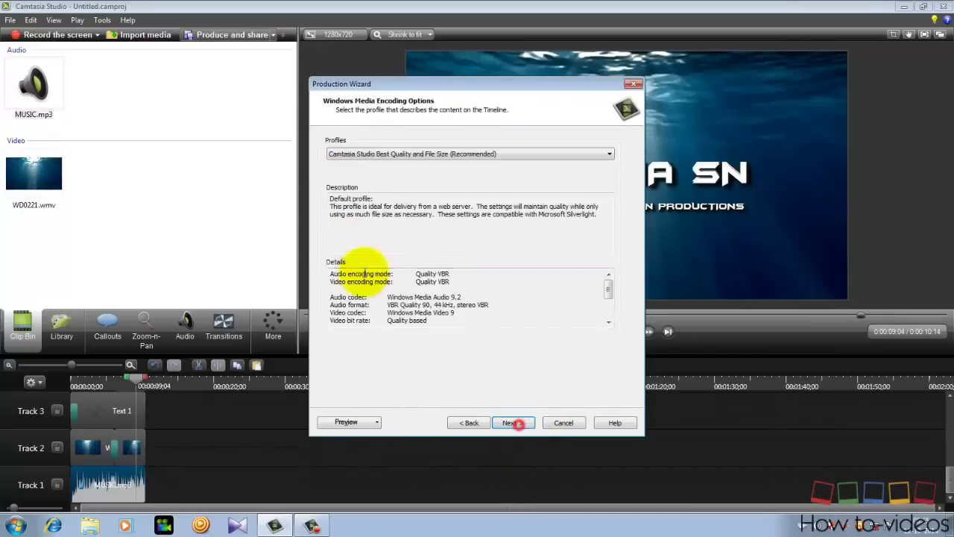
{"action": "left_click", "coordinate": [399, 155]}
{"action": "left_click", "coordinate": [411, 155]}
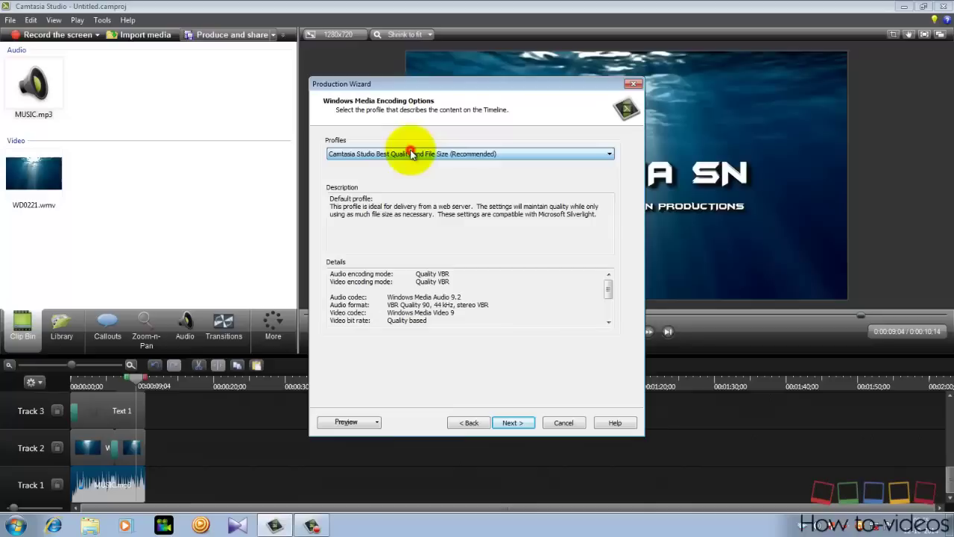
Finish the production wizard to begin rendering, then cancel the render partway
{"action": "left_click", "coordinate": [512, 423]}
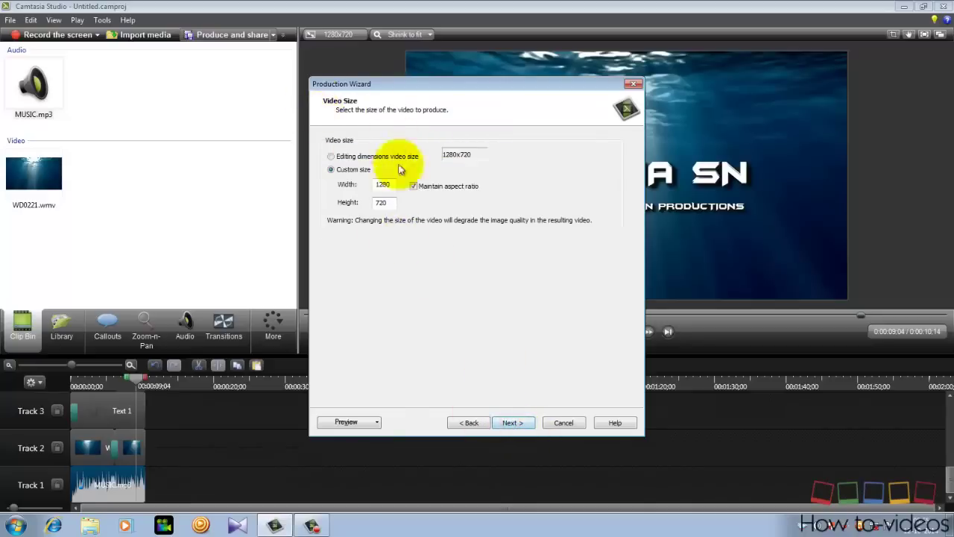
{"action": "left_click", "coordinate": [529, 423]}
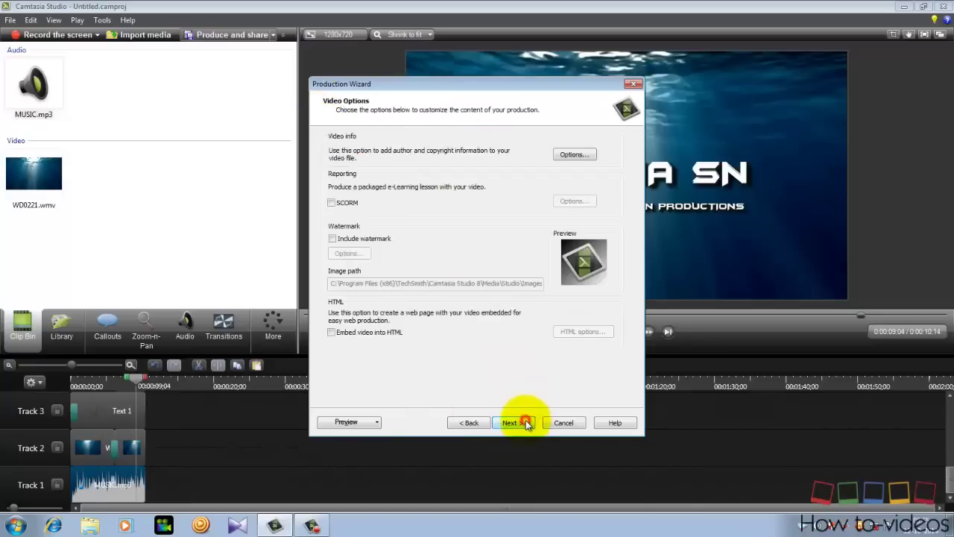
{"action": "left_click", "coordinate": [513, 422]}
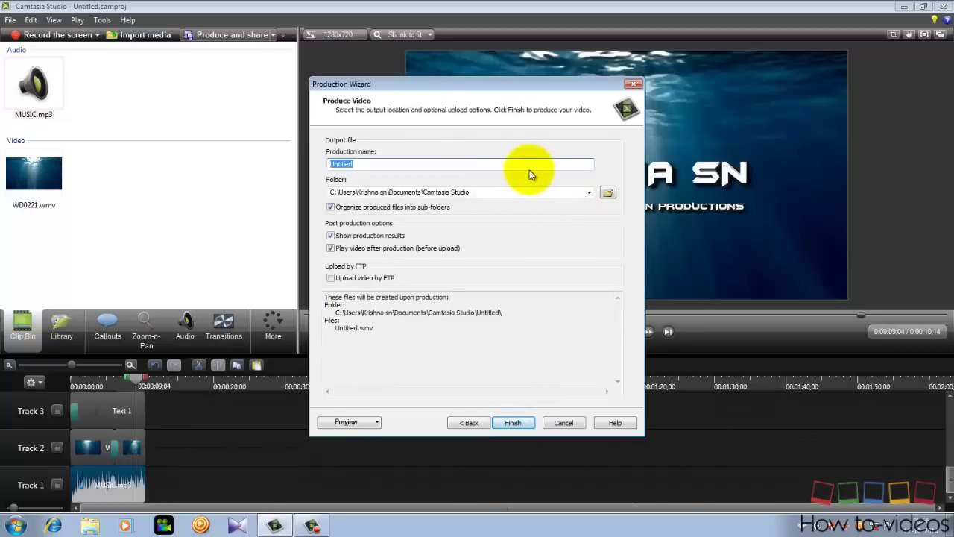
{"action": "key", "text": "Return"}
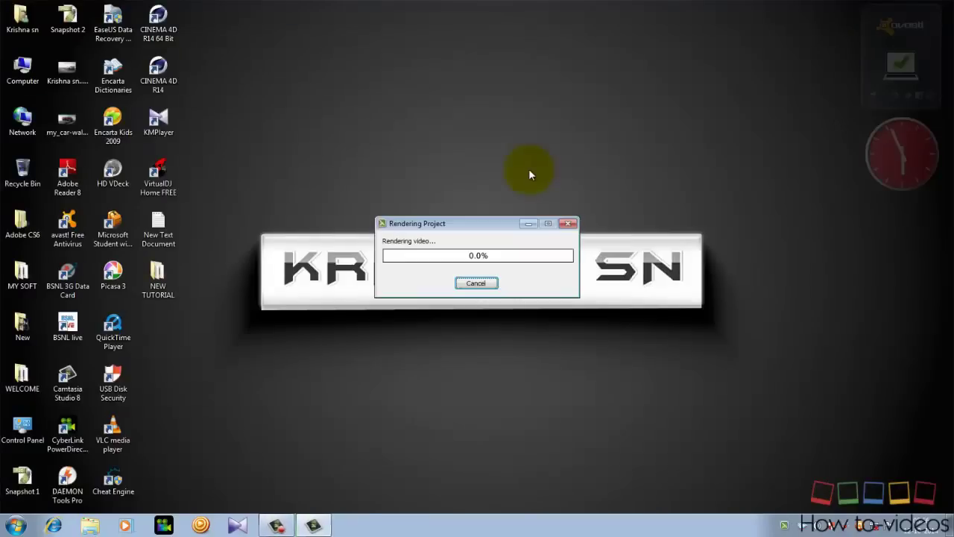
{"action": "left_click", "coordinate": [485, 287]}
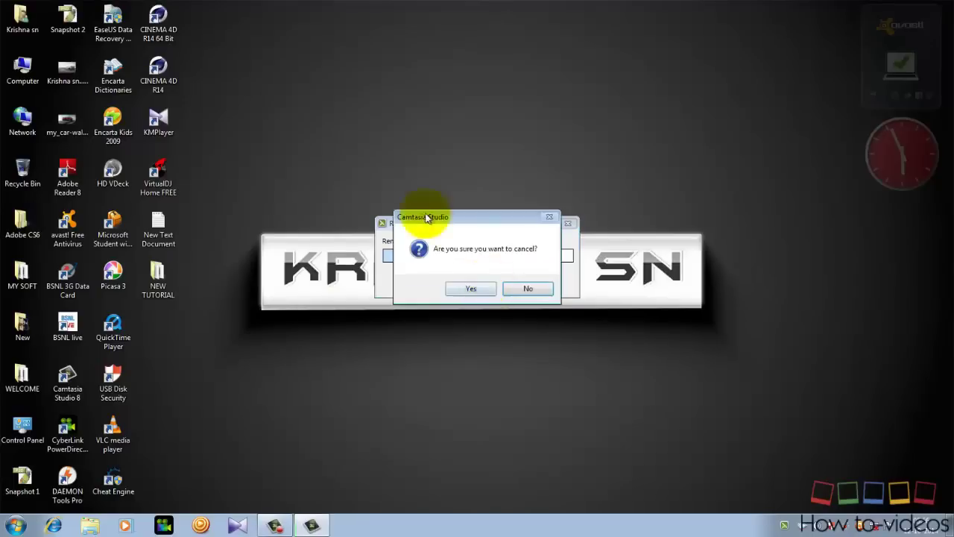
{"action": "left_click", "coordinate": [471, 288]}
Browse from the home folder to Documents and open the Camtasia Studio folder
{"action": "double_click", "coordinate": [15, 20]}
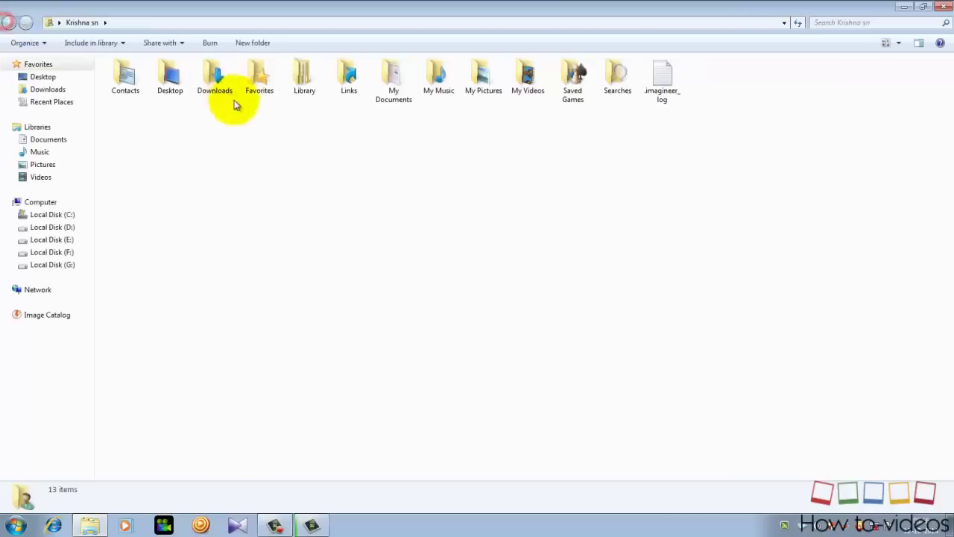
{"action": "double_click", "coordinate": [208, 94]}
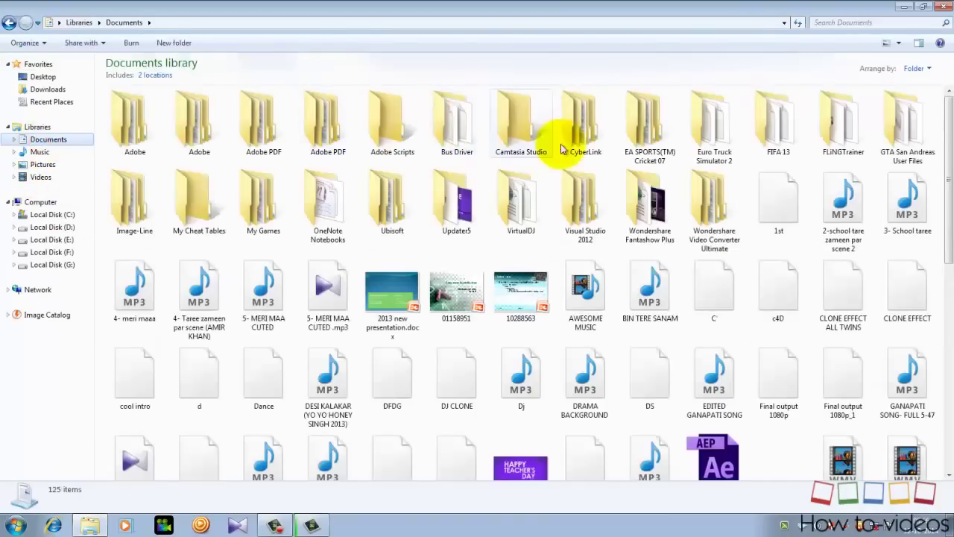
{"action": "left_click", "coordinate": [525, 142]}
{"action": "double_click", "coordinate": [524, 141]}
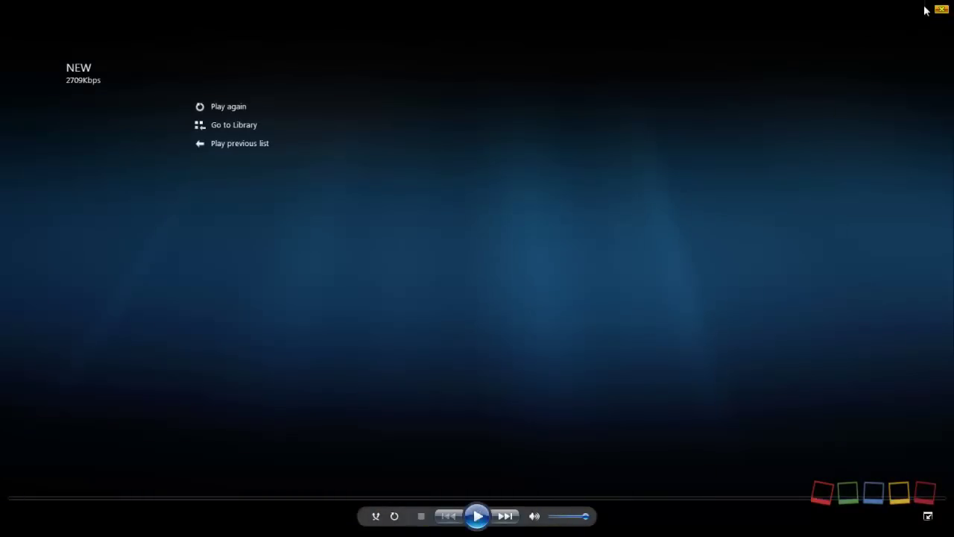
Close the video player, keep the partially rendered video, and close the media player
{"action": "left_click", "coordinate": [942, 9]}
{"action": "left_click", "coordinate": [708, 143]}
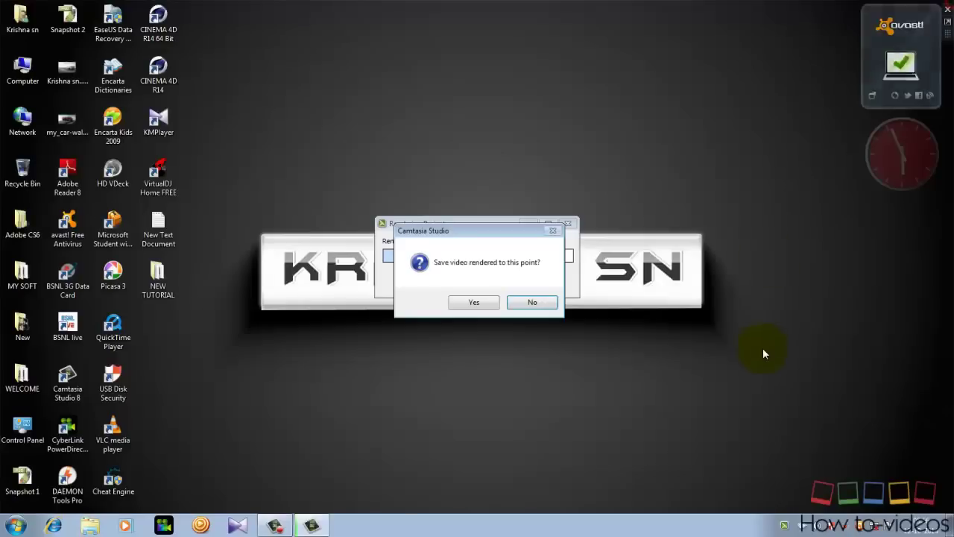
{"action": "left_click", "coordinate": [492, 301]}
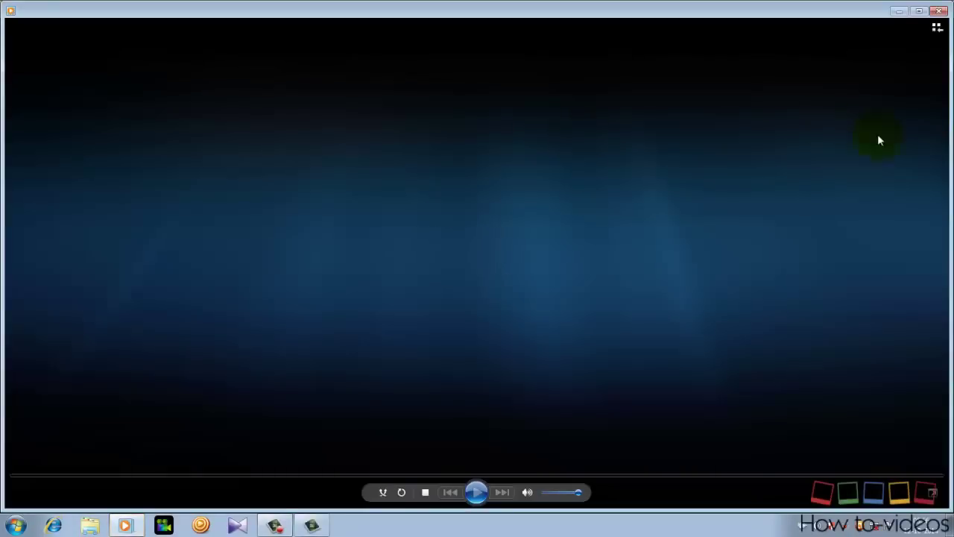
{"action": "left_click", "coordinate": [919, 10]}
{"action": "left_click", "coordinate": [759, 8]}
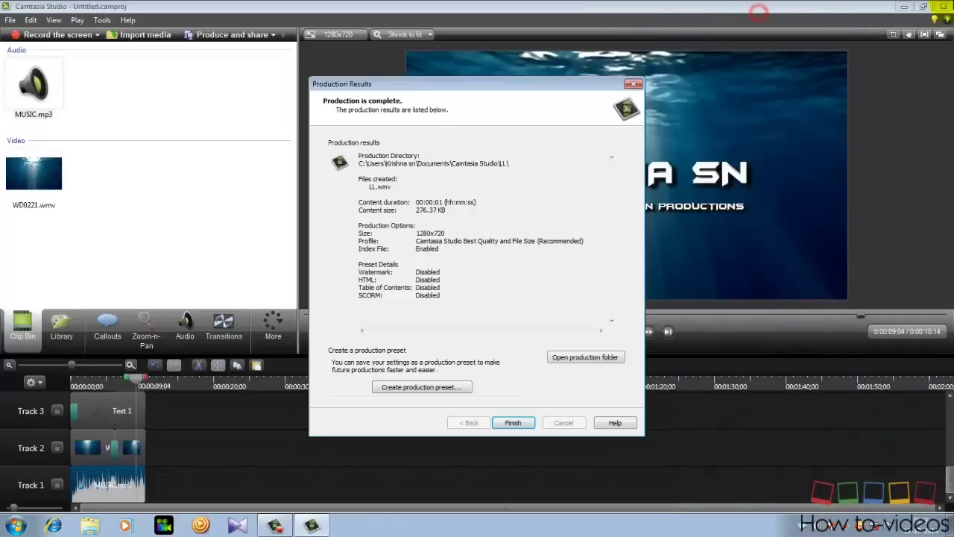
Close the Production Results dialog, returning to the KRISHNA SN title project
{"action": "left_click", "coordinate": [634, 85]}
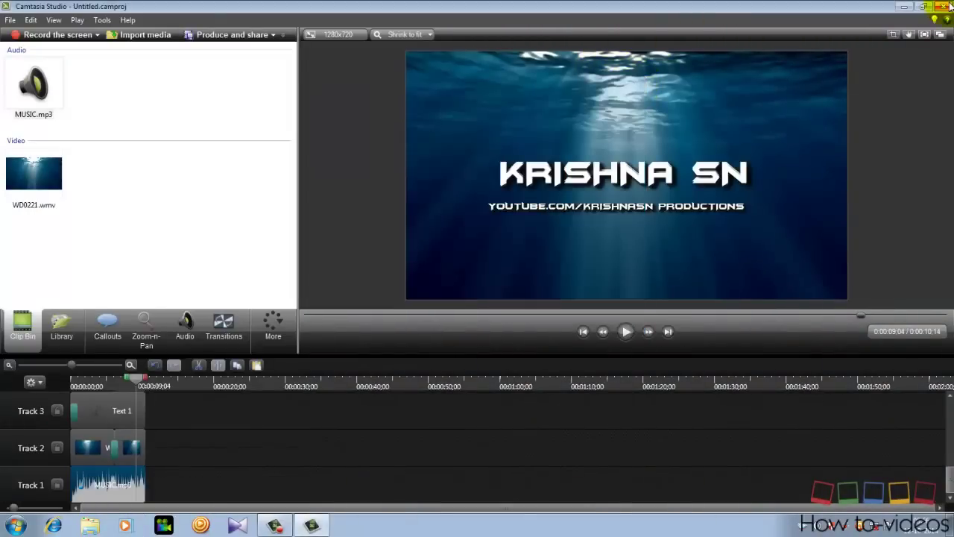